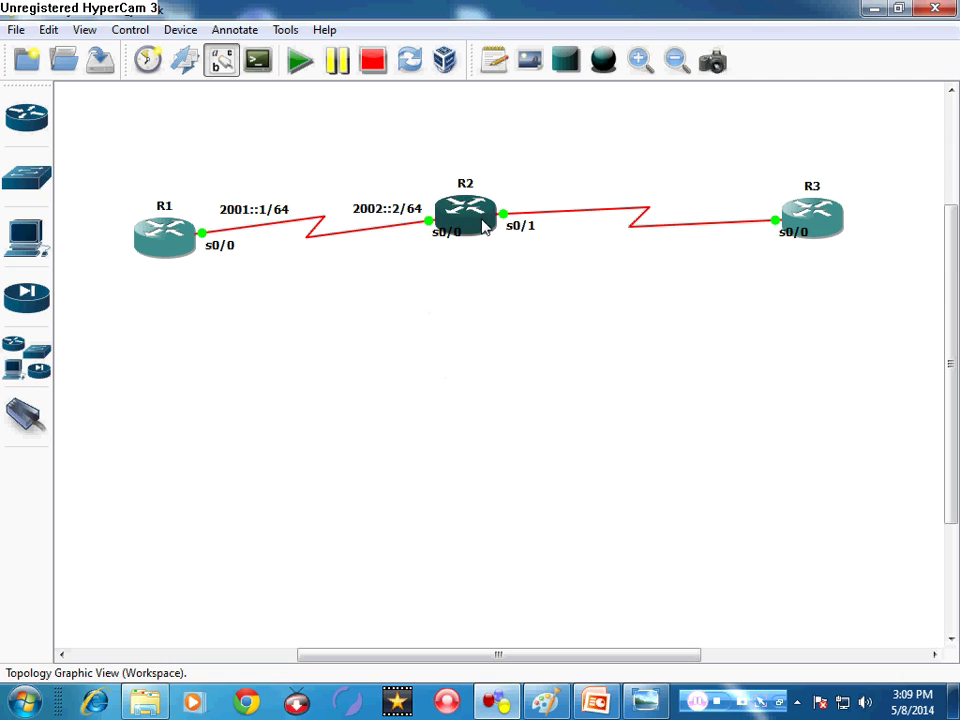
Correct the address label beside R2's s0/0 to 2001::2/64 and nudge R1's address label slightly away from the link.
click(385, 213)
double_click(386, 214)
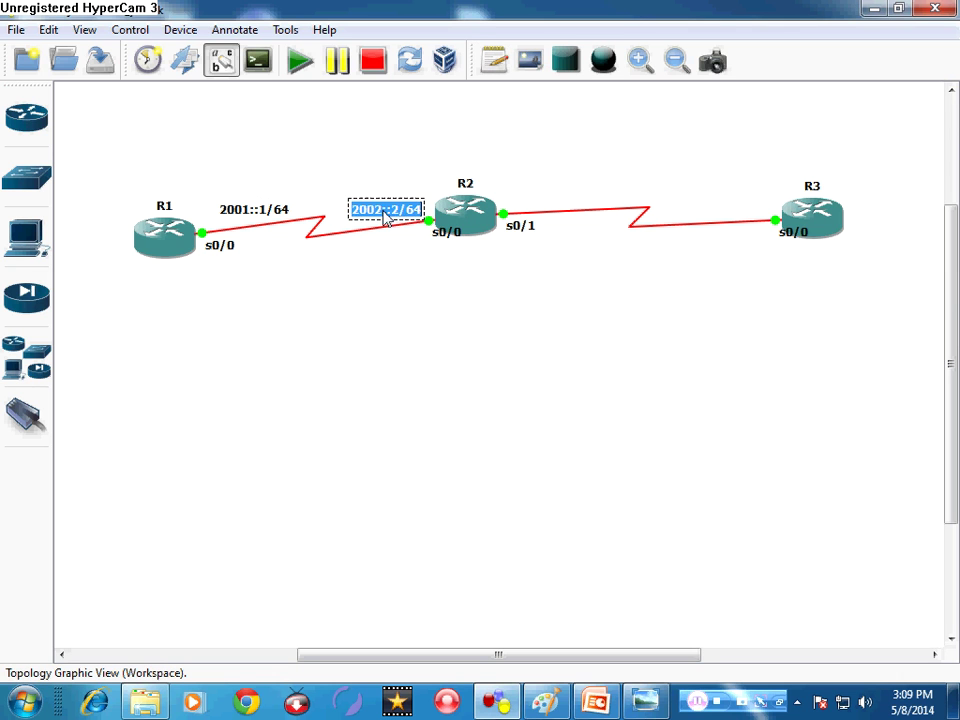
click(377, 210)
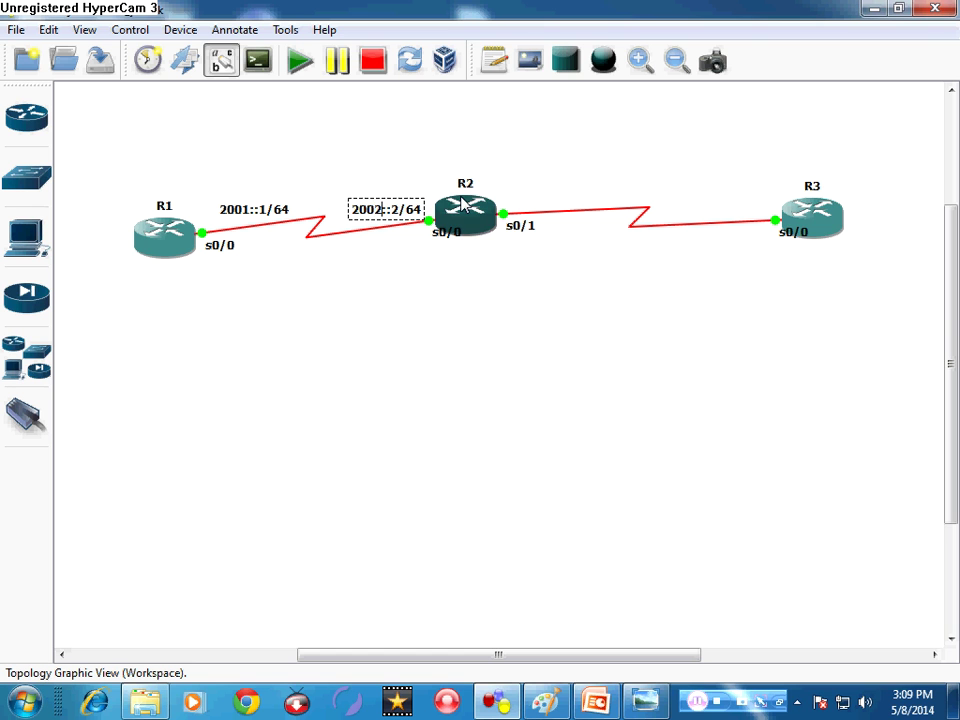
key(BackSpace)
text(1)
click(435, 301)
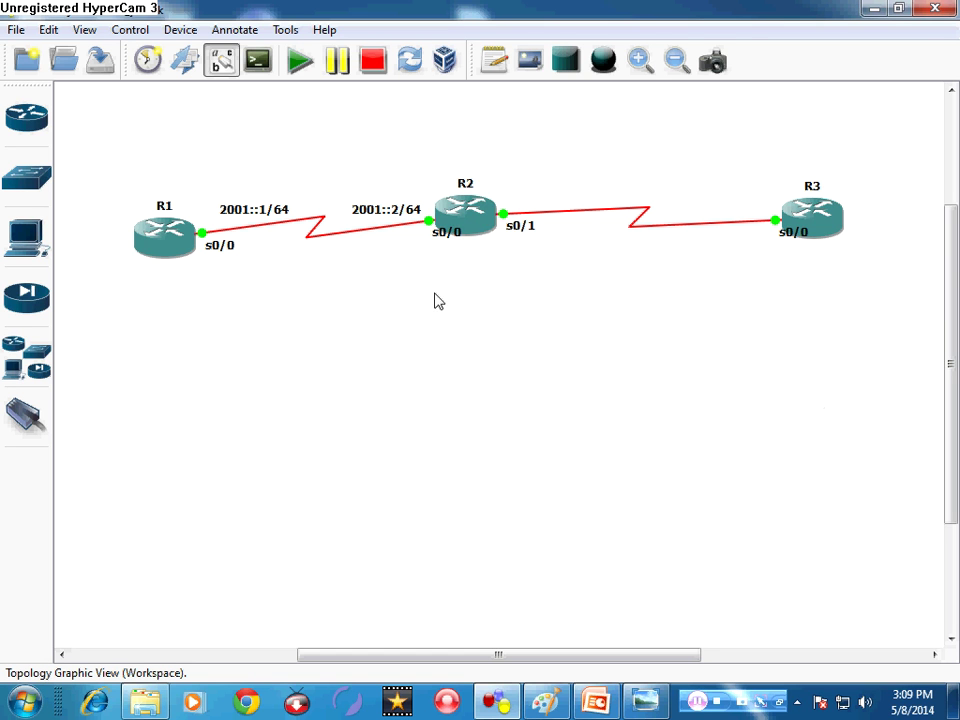
mouse_move(257, 214)
mouse_down()
mouse_move(313, 208)
mouse_move(252, 211)
mouse_up()
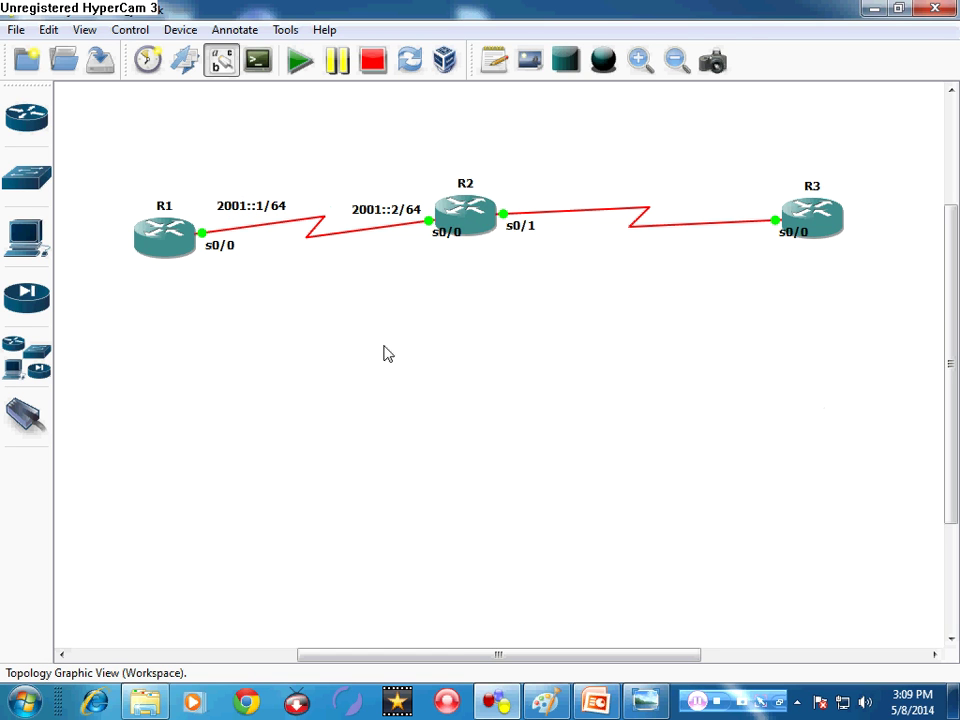
Open R1's console and set its terminal font to Courier New, Bold, size 16.
double_click(155, 235)
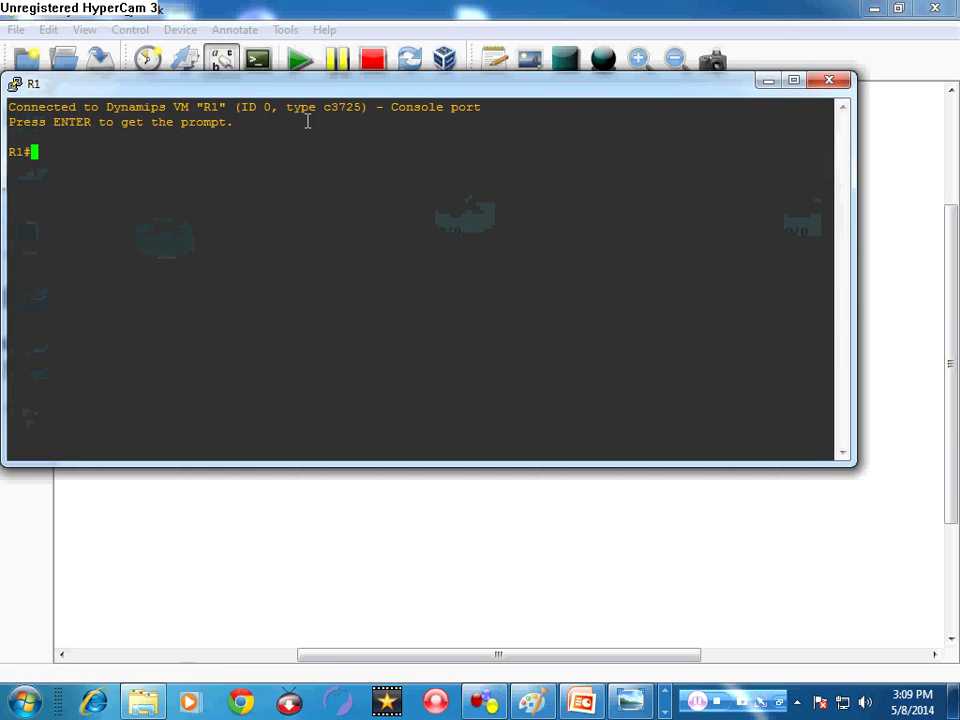
drag(308, 90, 505, 87)
right_click(505, 87)
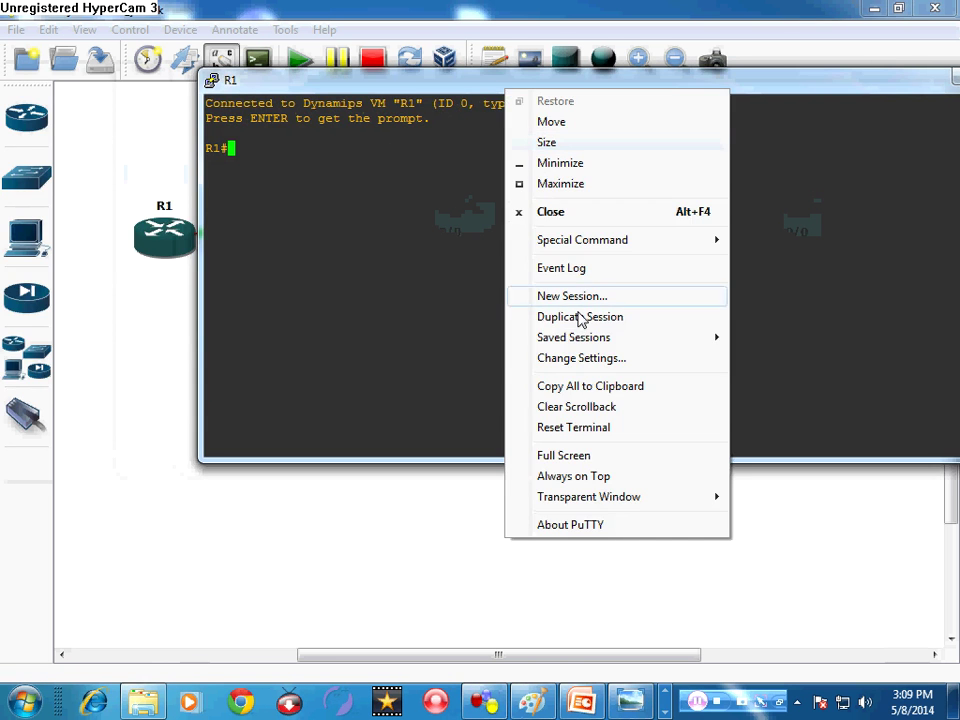
click(581, 360)
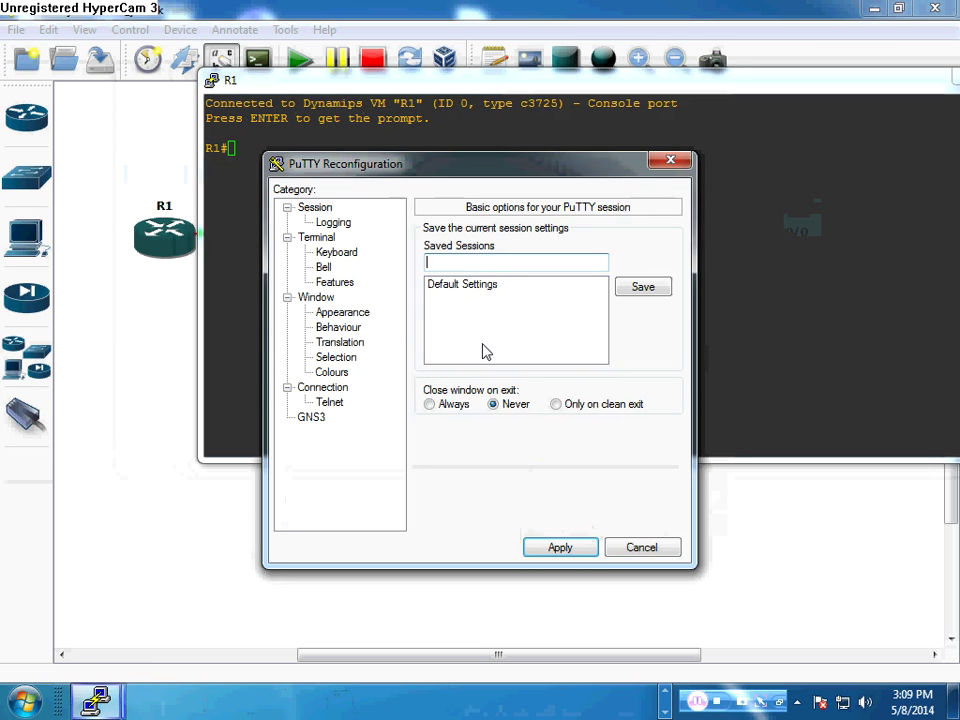
click(341, 312)
click(639, 341)
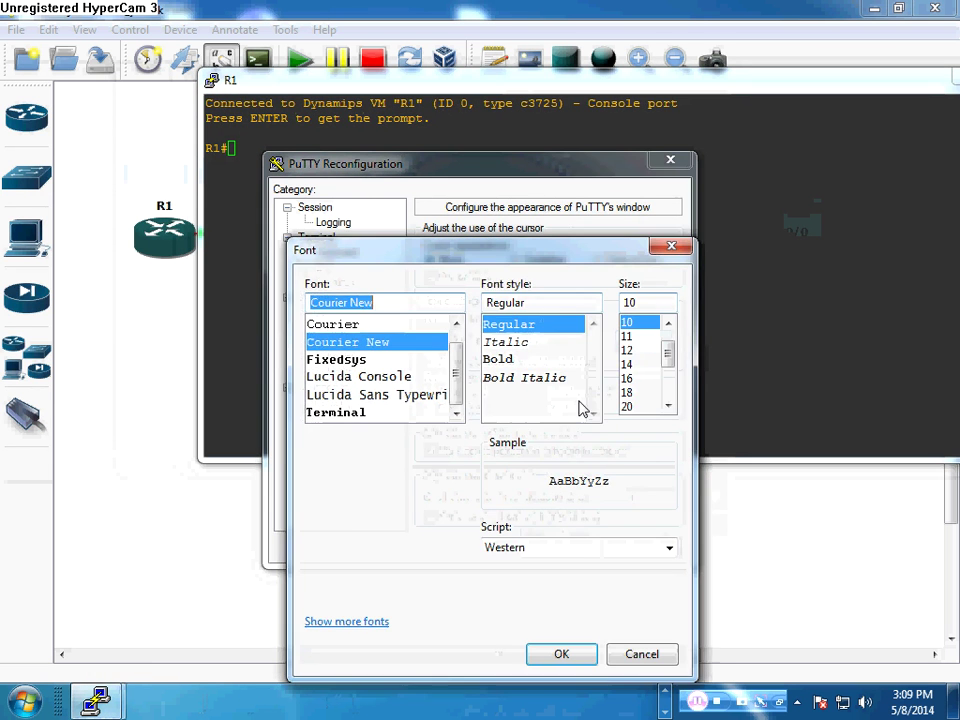
click(505, 359)
click(626, 378)
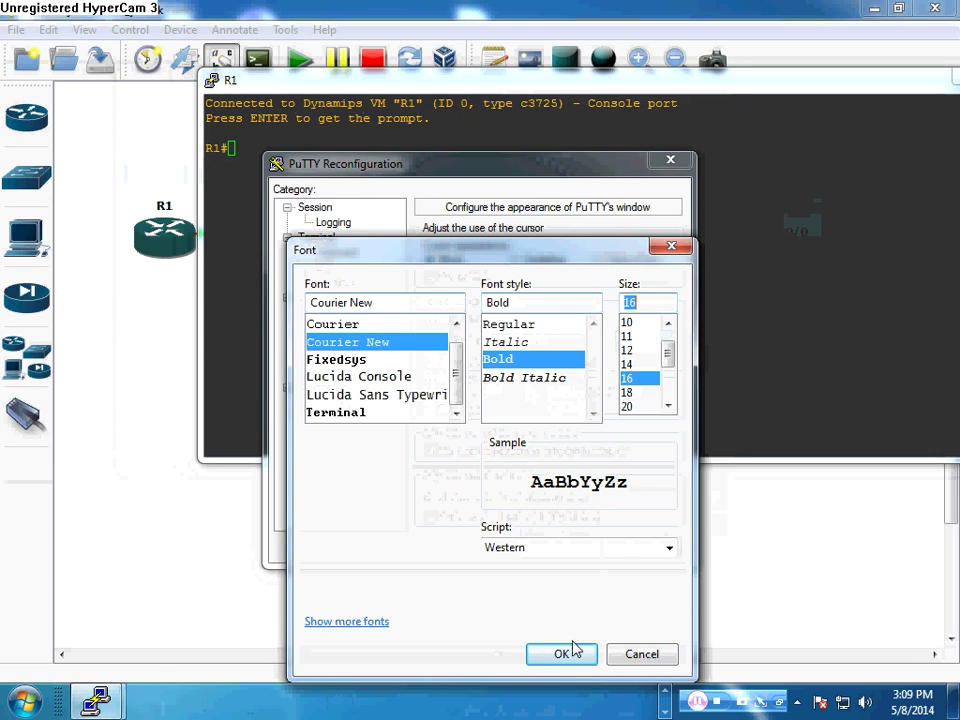
click(561, 654)
click(556, 545)
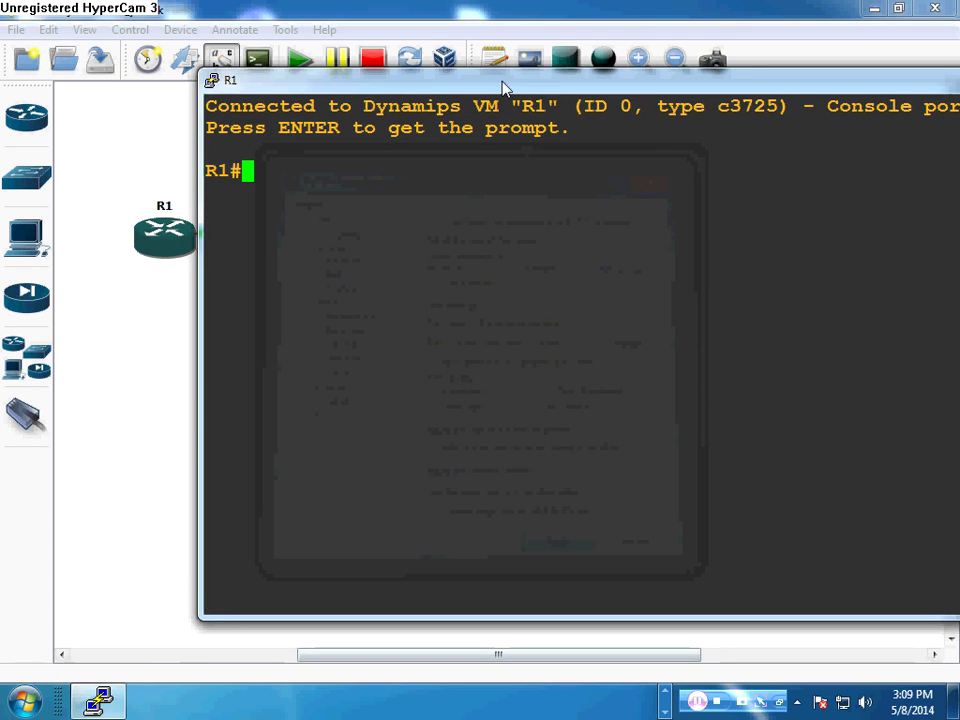
With R1's console moved below the topology, enter global configuration mode and select interface serial 0/0.
drag(504, 88, 510, 316)
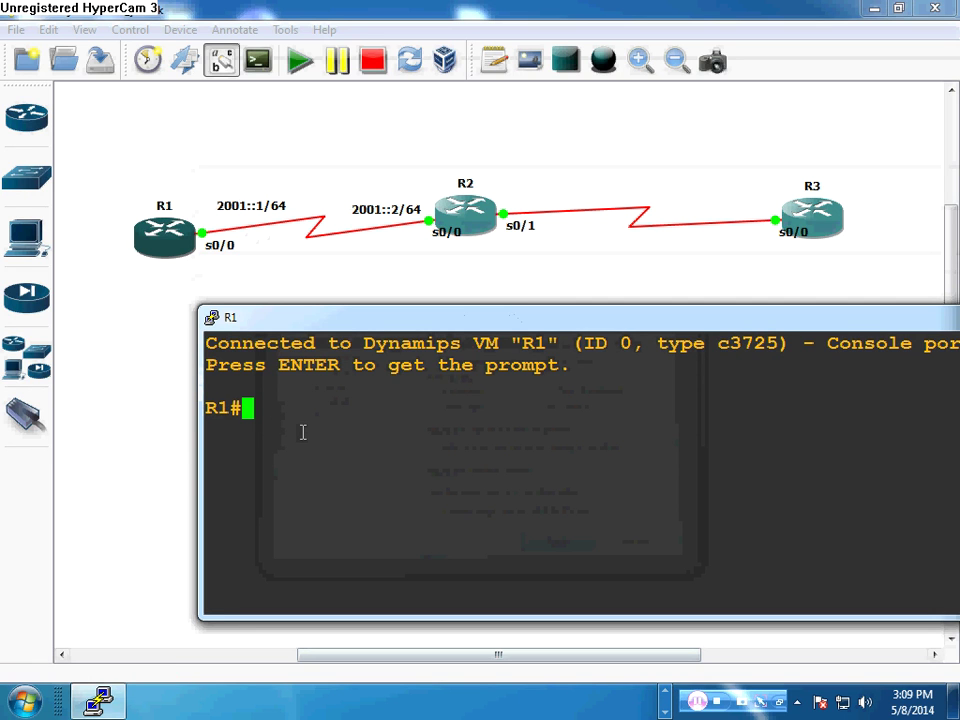
text(config t)
key(Return)
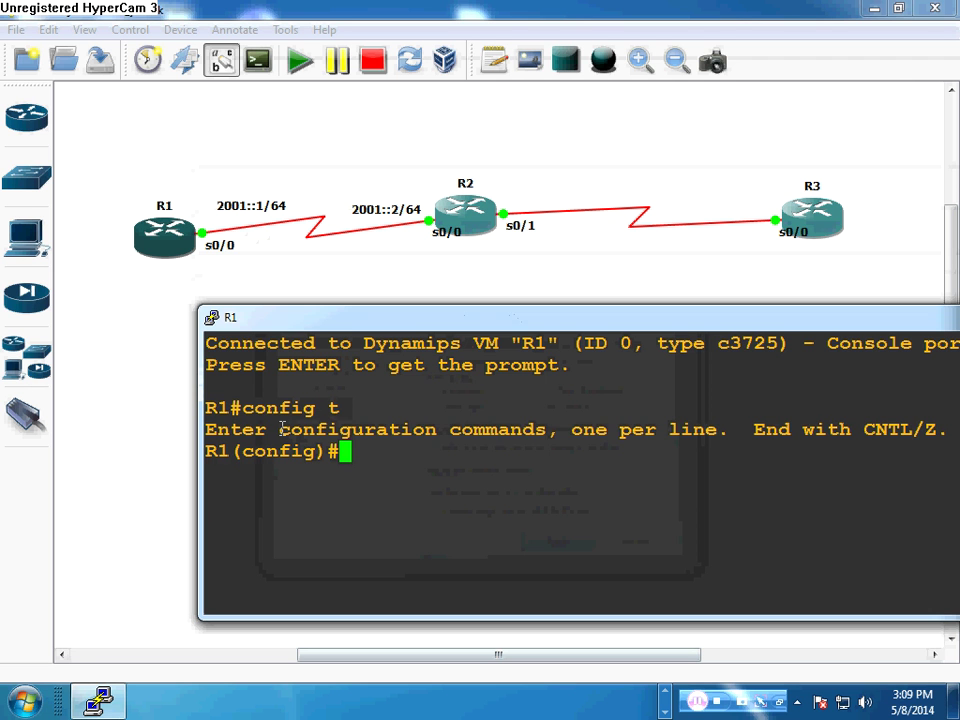
text(int)
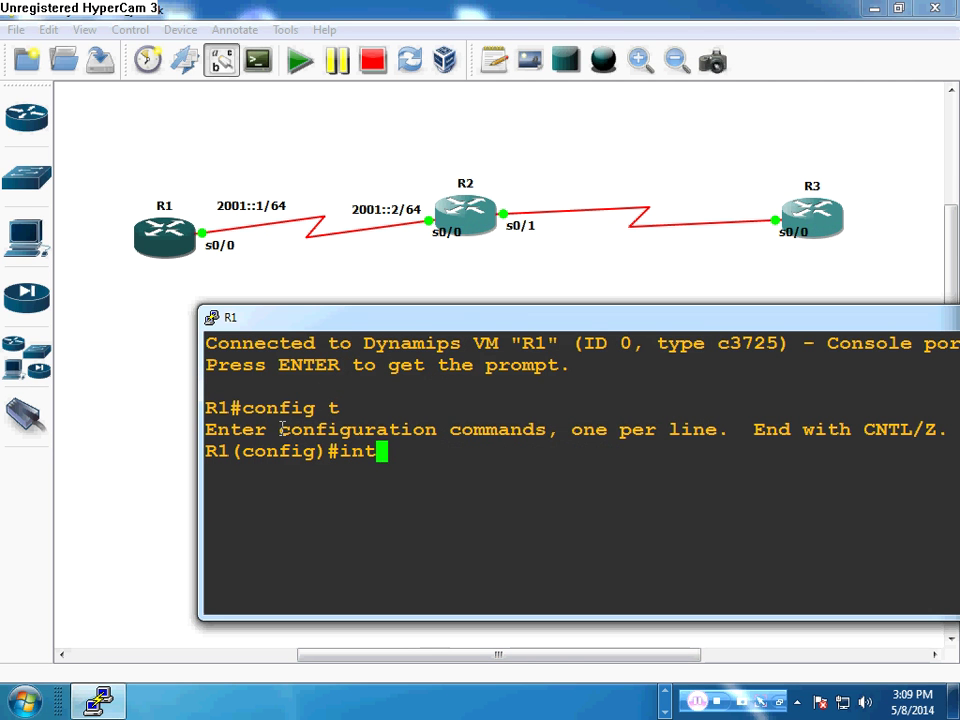
text(er s)
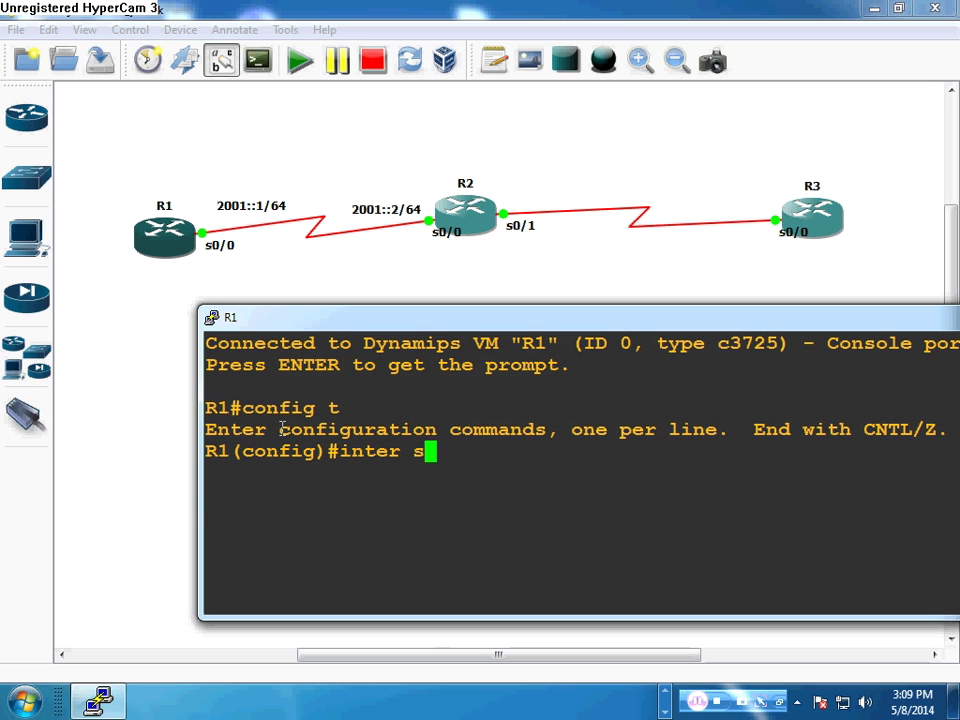
text(er 0/)
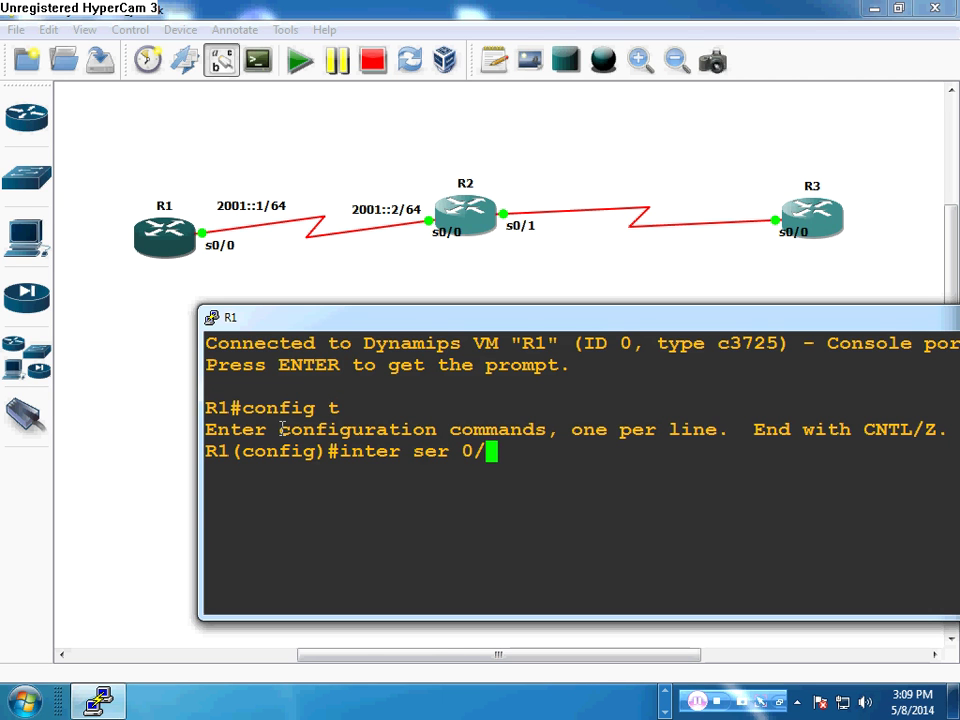
text(0)
key(Return)
Enable IPv6 on R1's serial 0/0 interface.
text(ip)
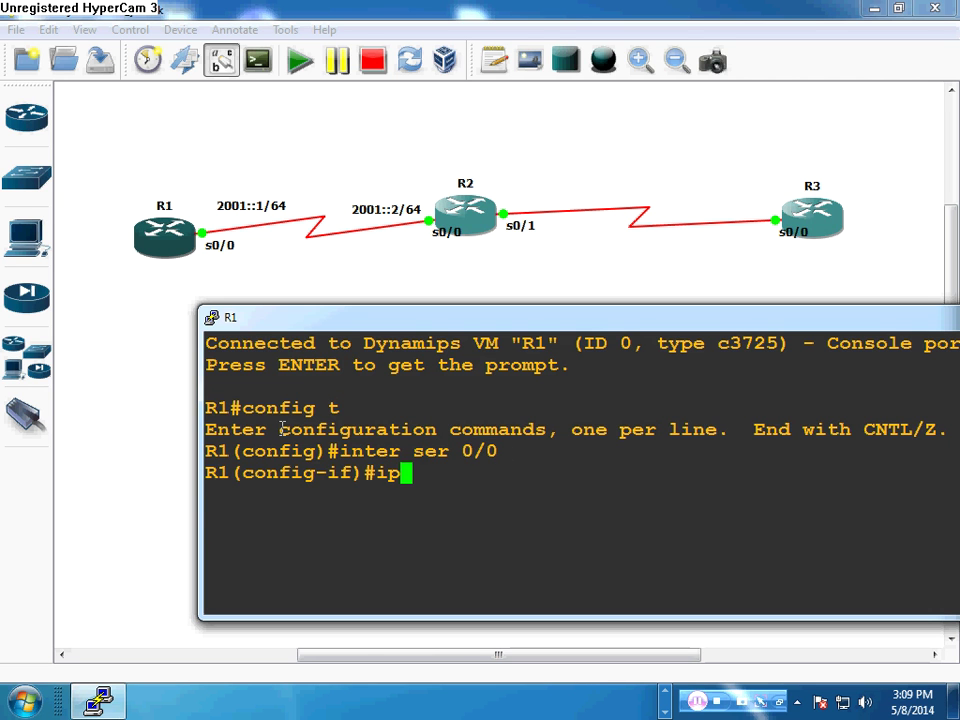
text(v6 en)
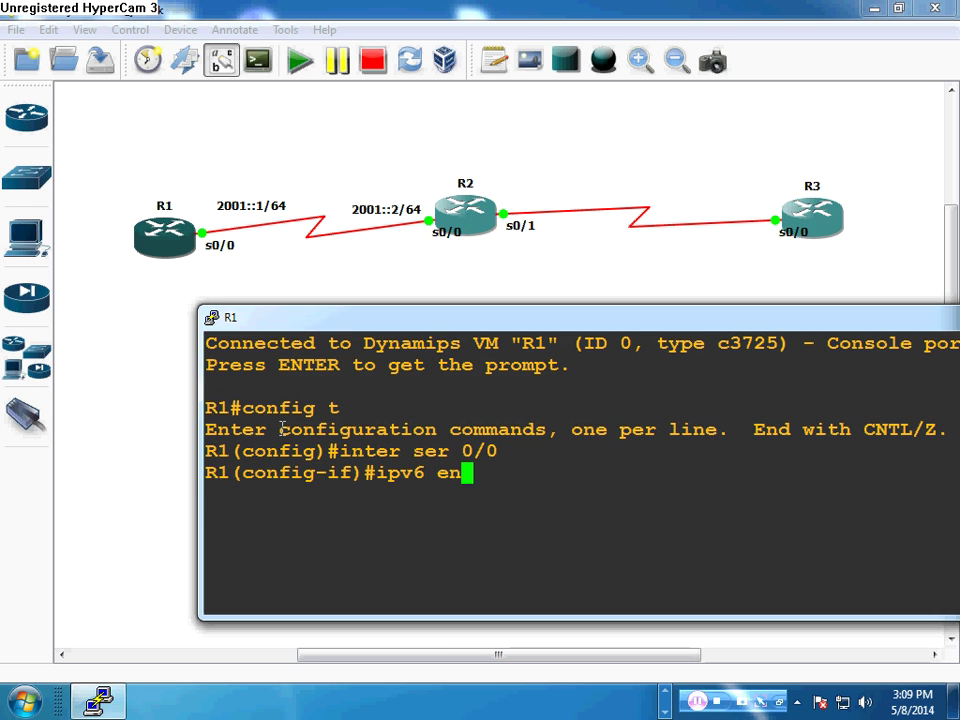
key(Tab)
key(Return)
text(no s)
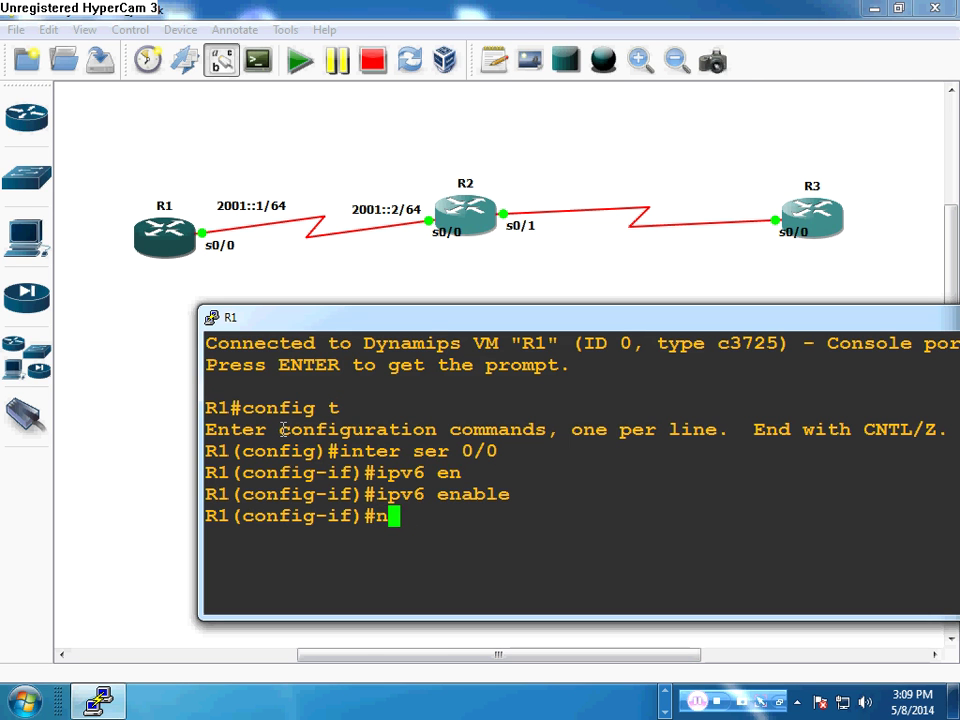
key(BackSpace)
key(BackSpace)
key(BackSpace)
key(BackSpace)
Assign the IPv6 address 2001::1/64 to R1's serial 0/0 and bring the interface up with no shut.
text(ipv6 )
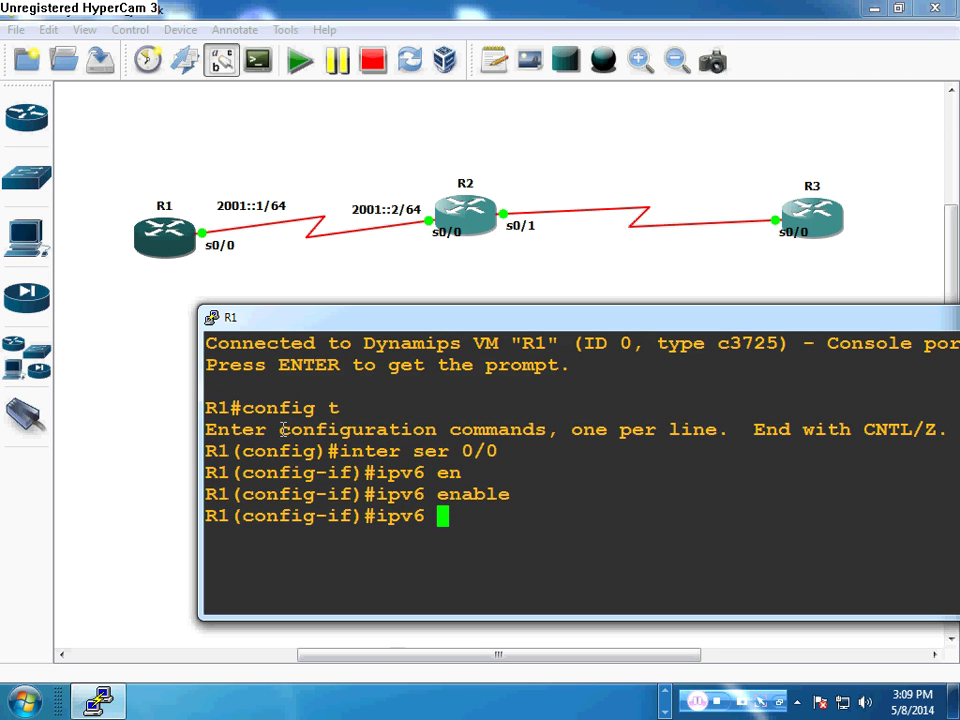
text(add )
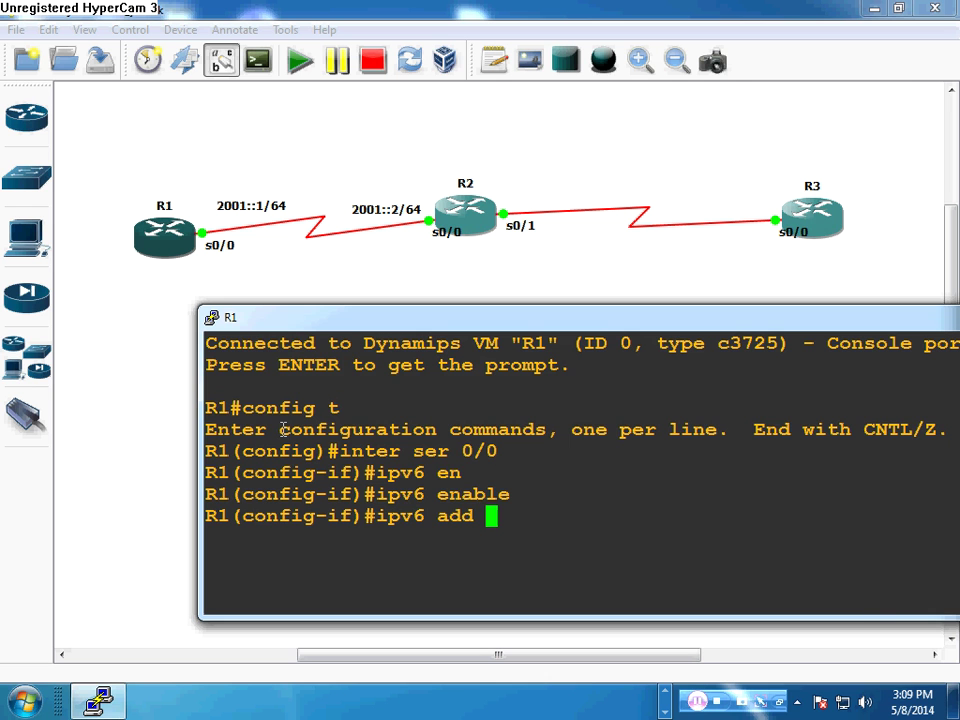
text(2001)
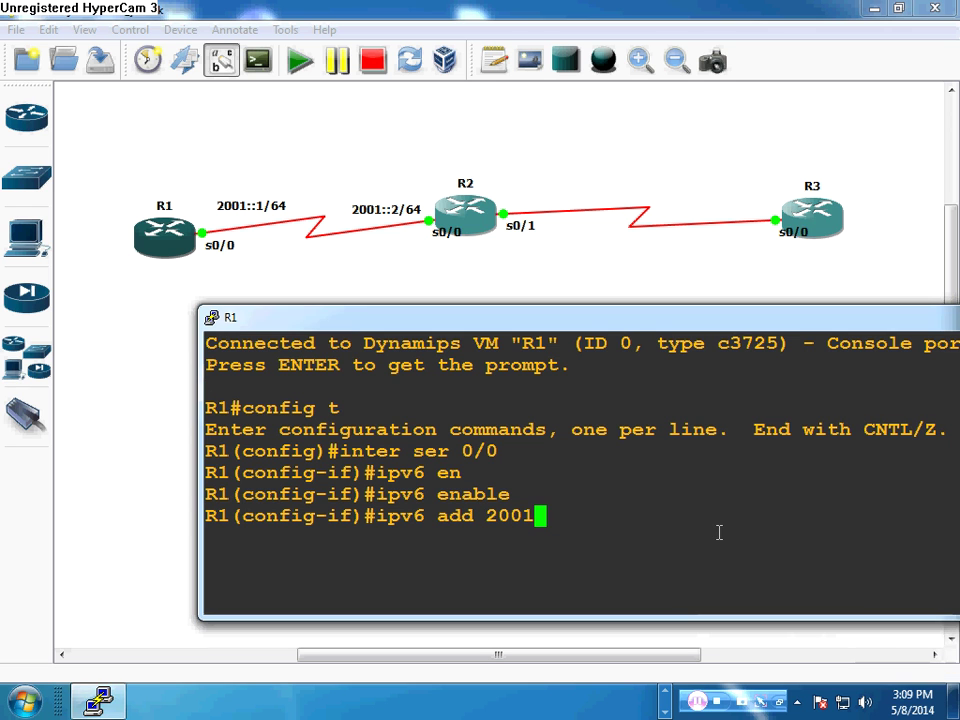
text(::)
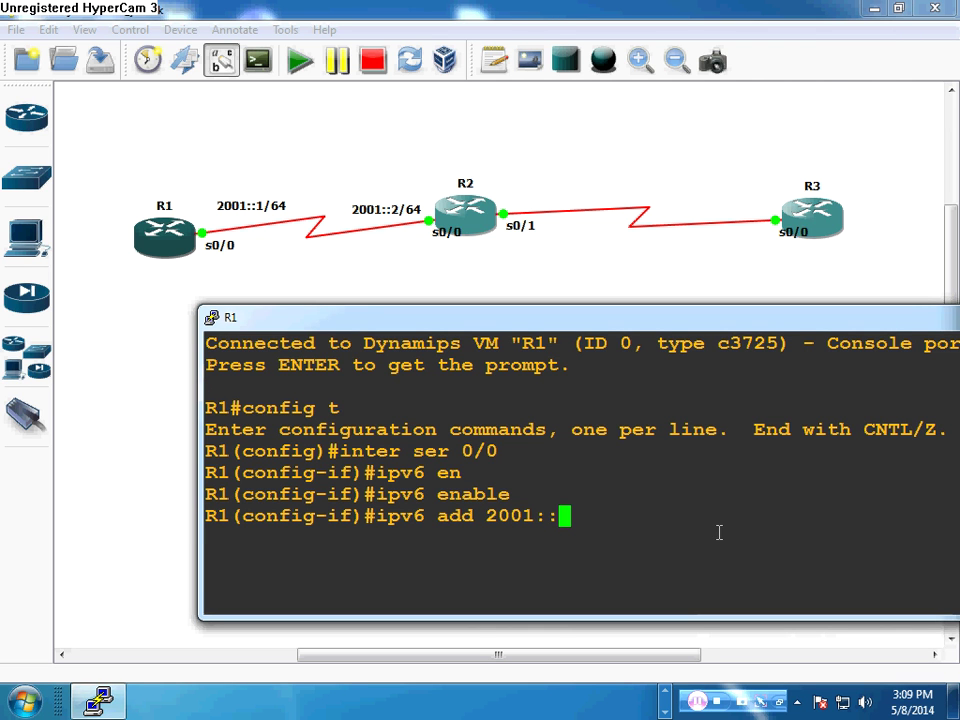
text(1*/)
key(BackSpace)
key(BackSpace)
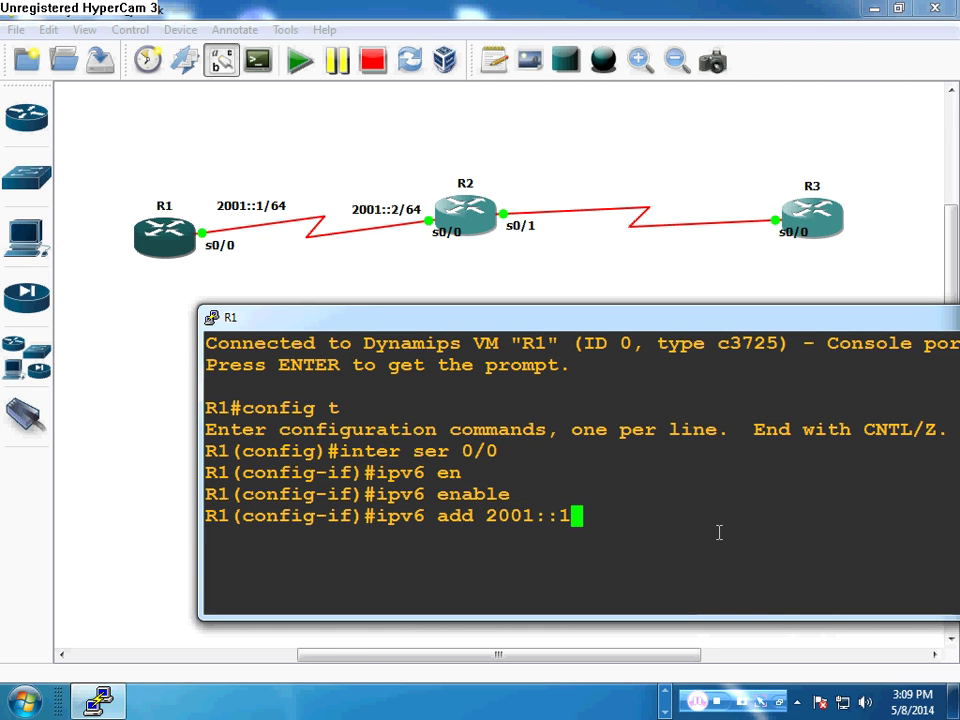
text(/64)
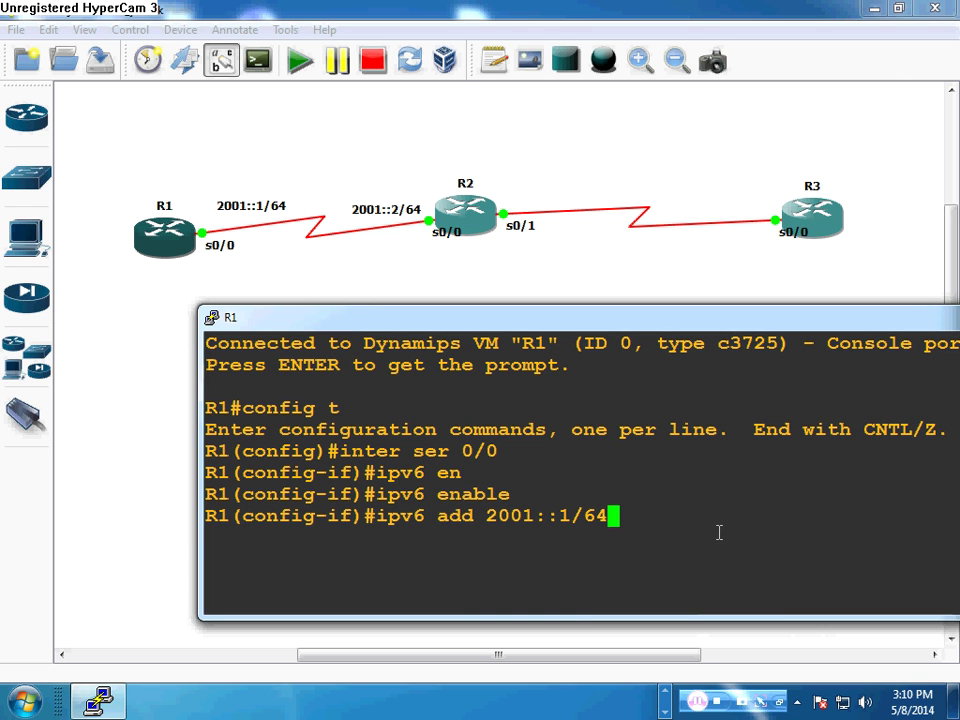
key(Return)
text(no shut)
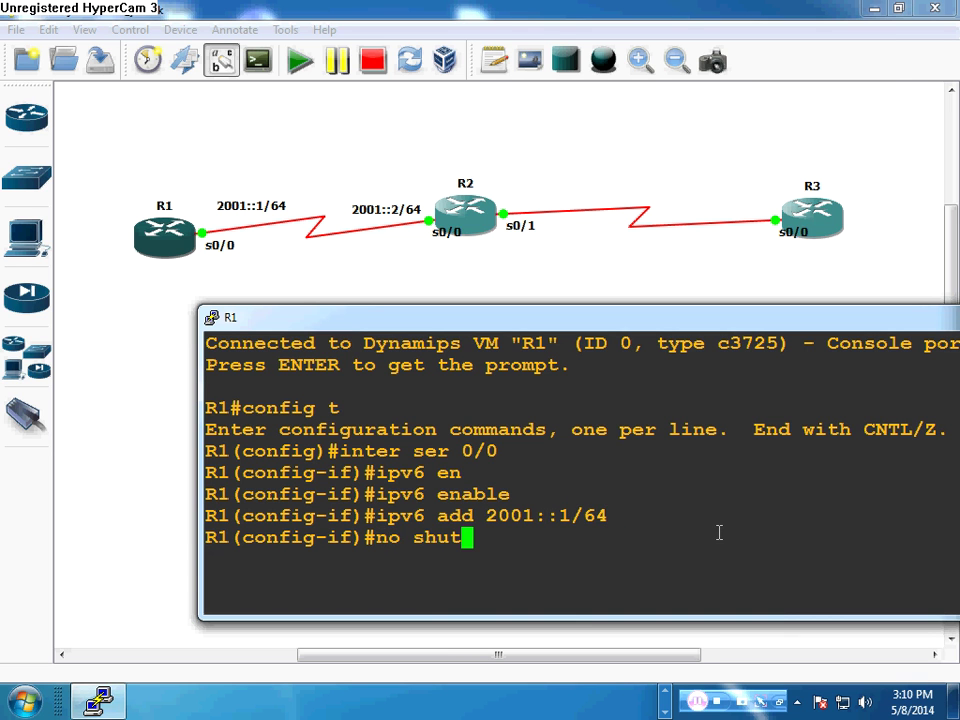
key(Return)
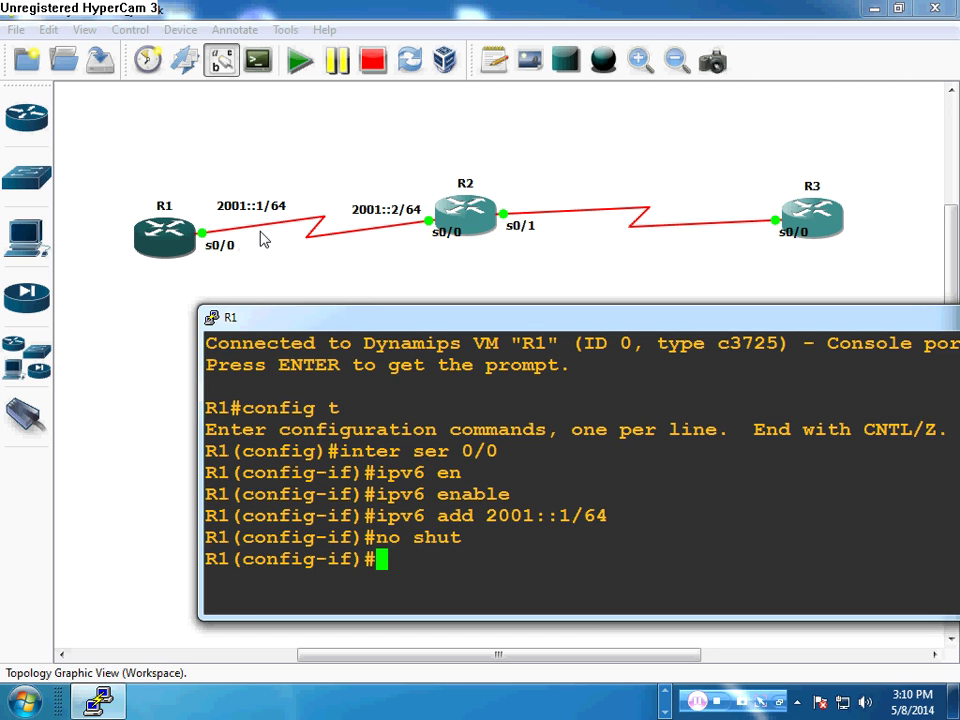
Open R2's console and set its terminal font to Courier New, Bold, size 16.
click(475, 222)
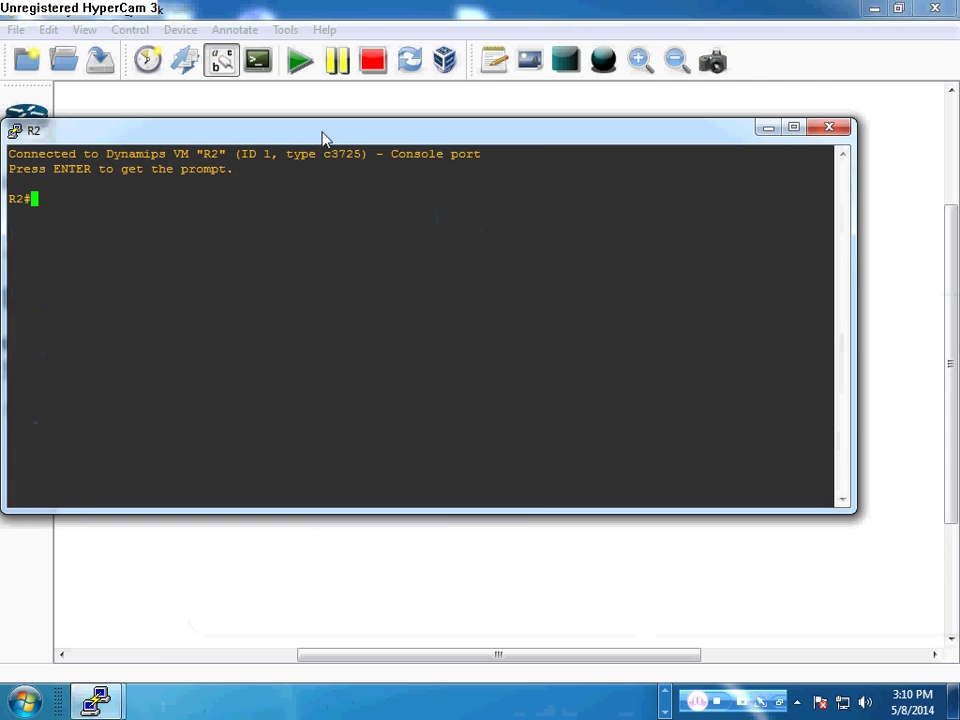
right_click(323, 137)
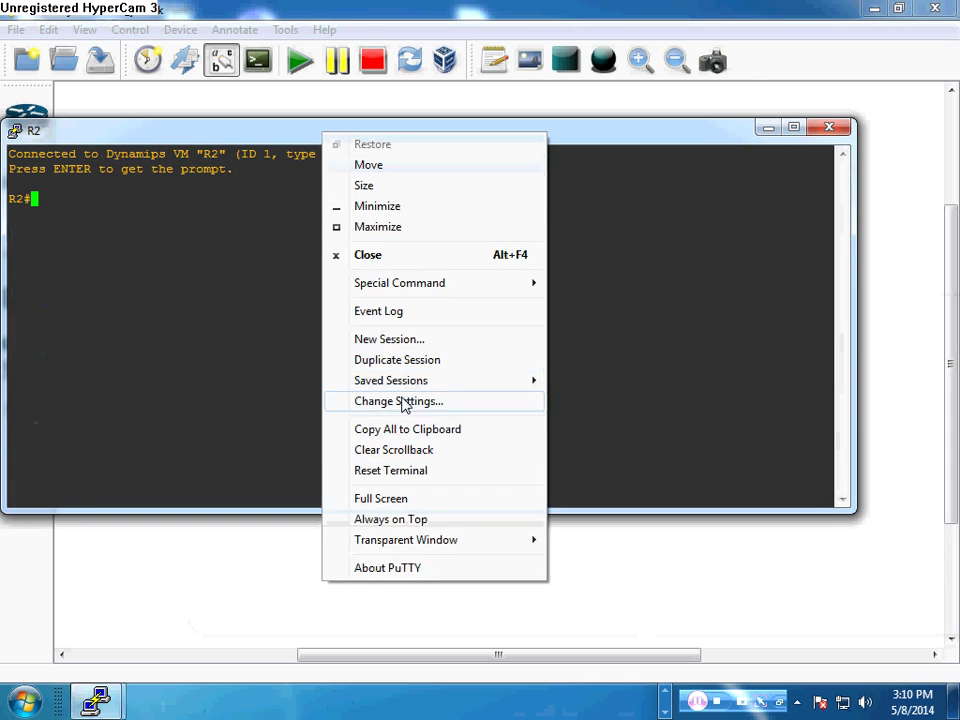
click(425, 401)
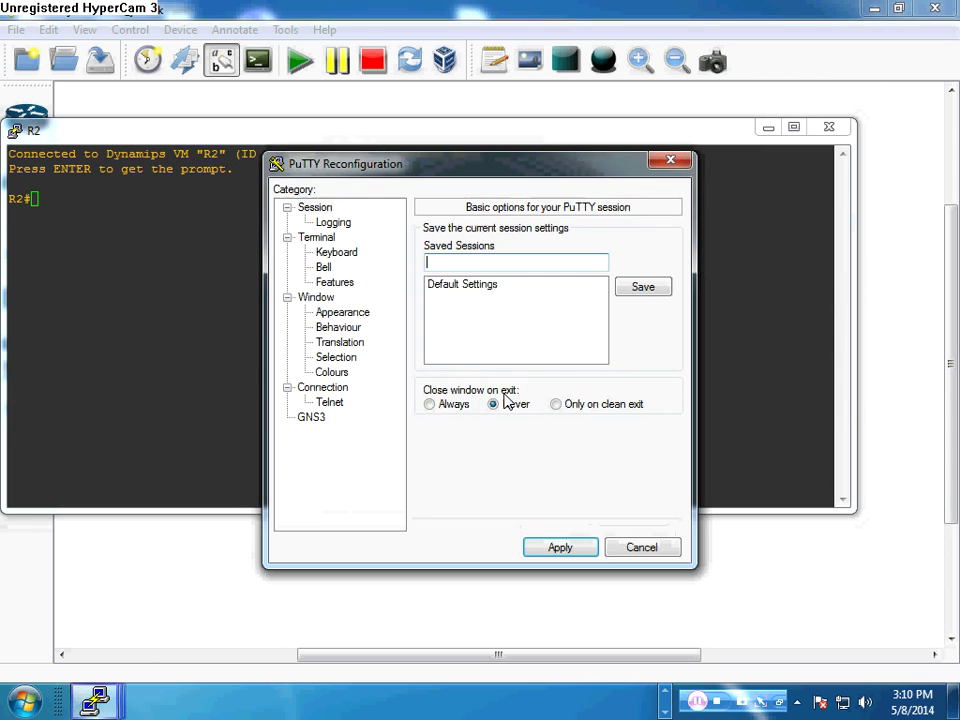
click(342, 312)
click(636, 343)
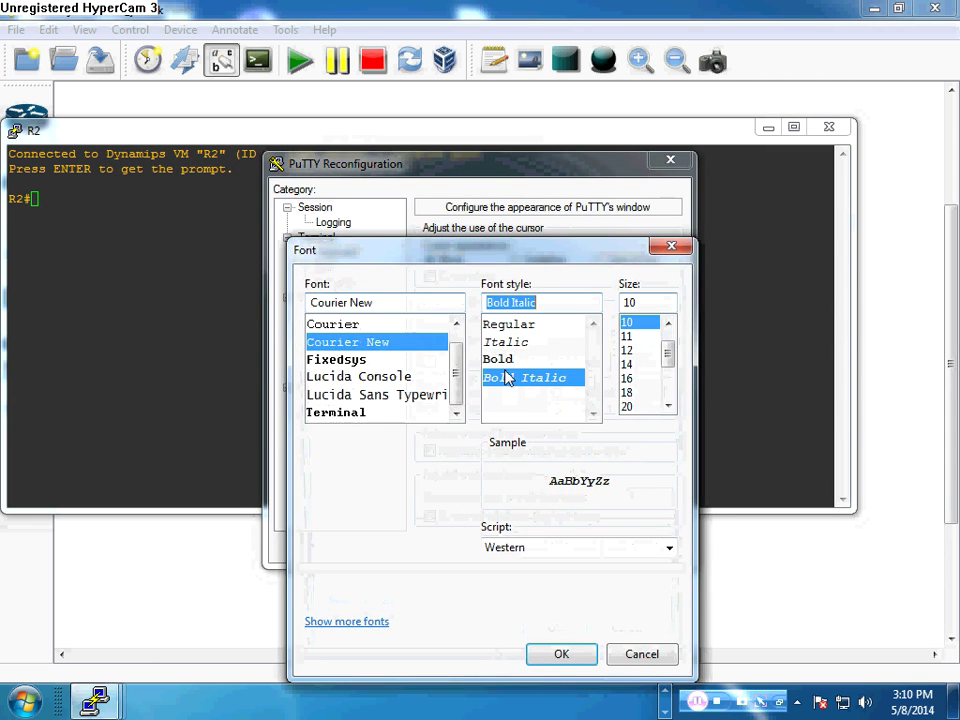
click(498, 359)
click(626, 378)
click(557, 655)
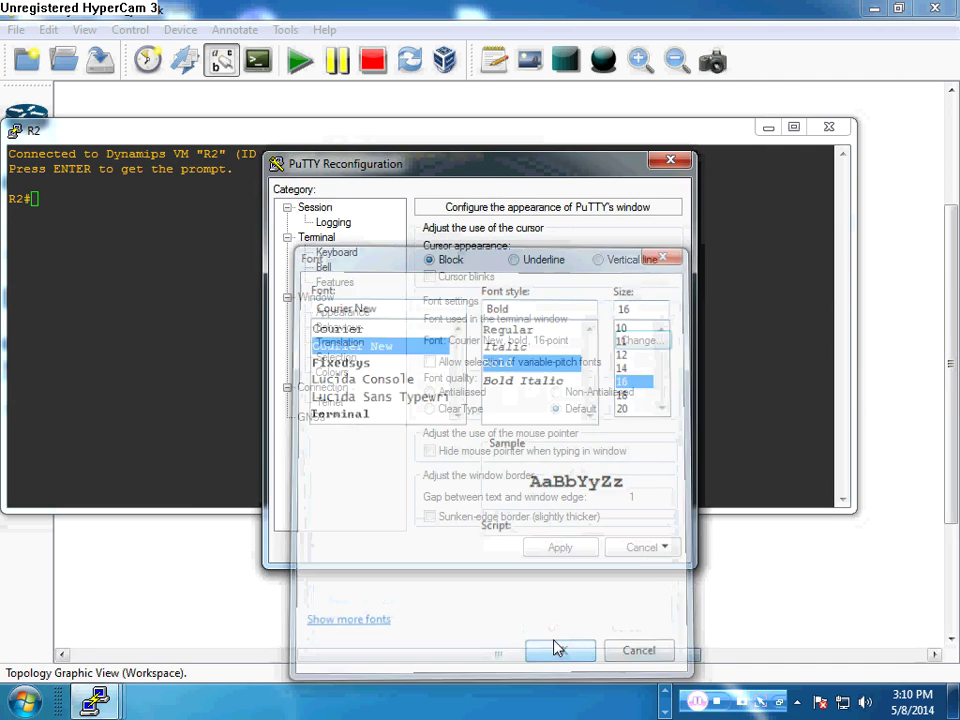
click(559, 547)
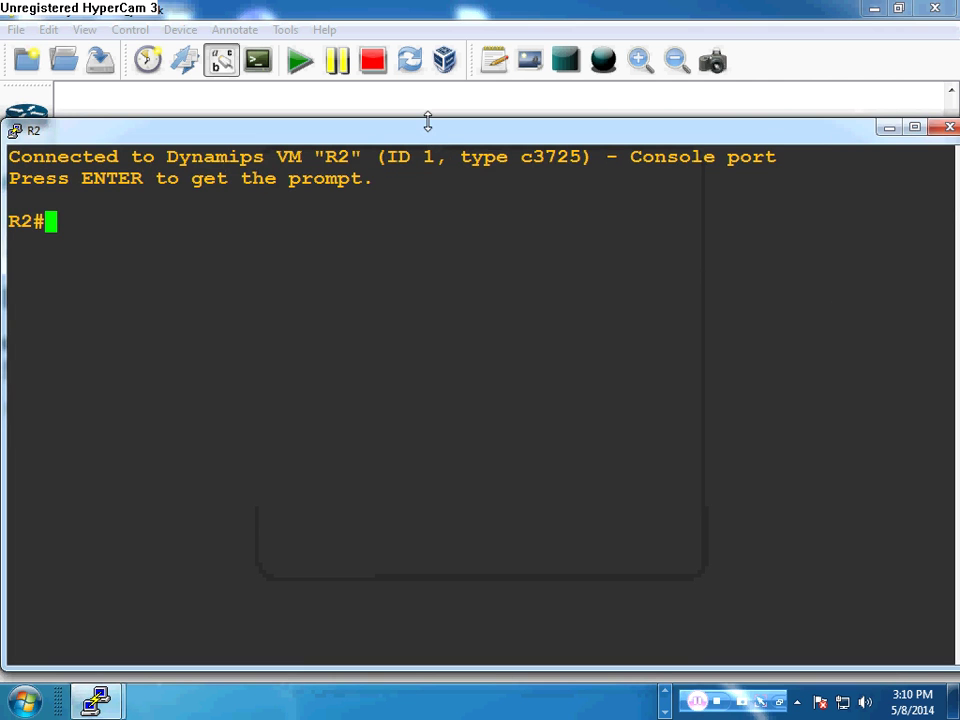
Shrink R2's console and place it below the topology, enter global configuration mode and select interface serial 0/0.
drag(429, 122, 430, 420)
drag(410, 431, 561, 306)
text(config t)
key(Return)
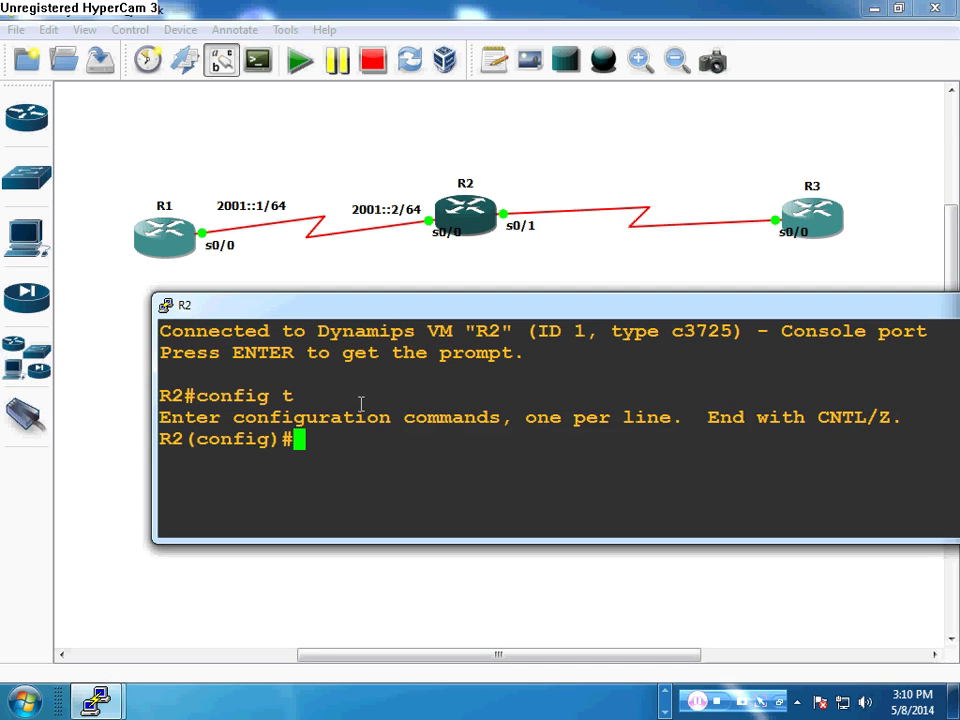
text(inter s)
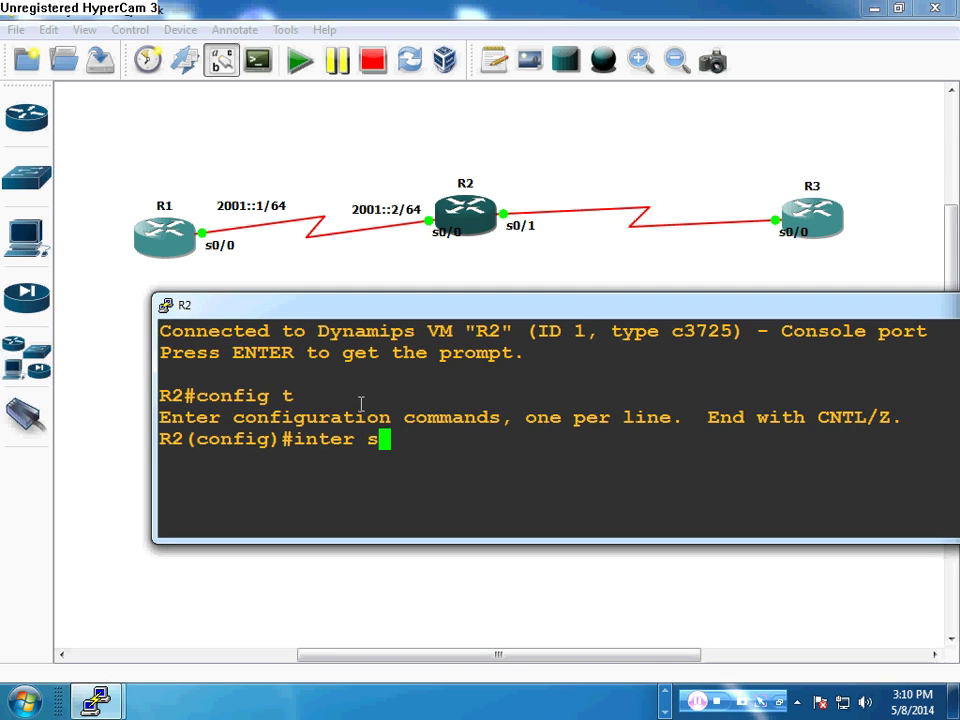
text(er 0/0)
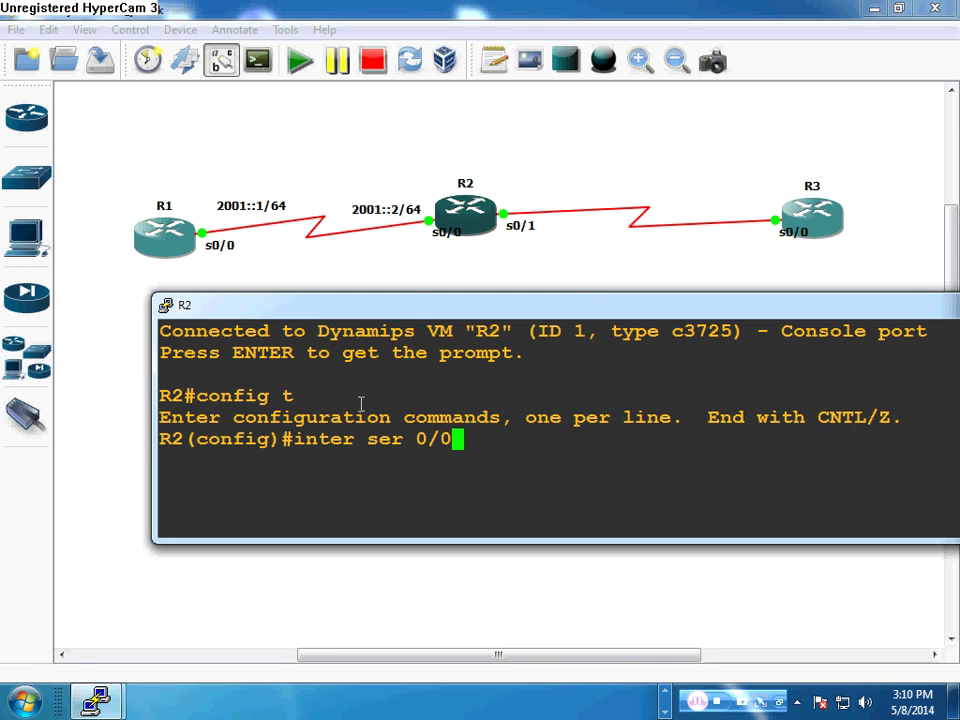
key(Return)
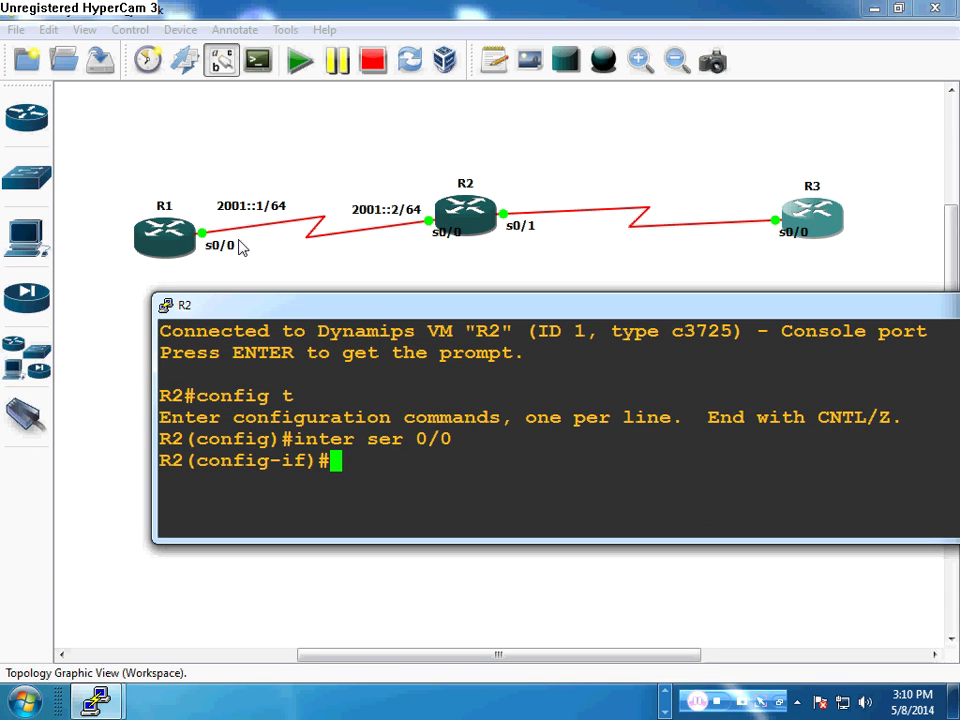
Enable IPv6 on R2's serial 0/0 interface.
text(ipv6 en)
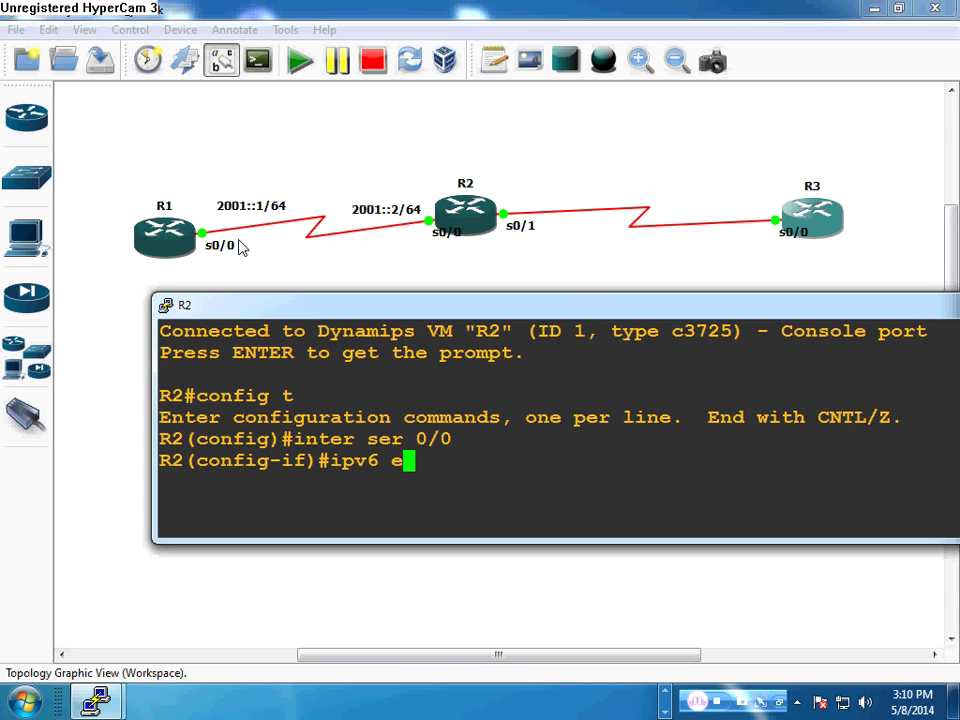
key(Tab)
key(Return)
Assign the IPv6 address 2001::2/64 to R2's serial 0/0 and bring the interface up with no shut.
text(ip)
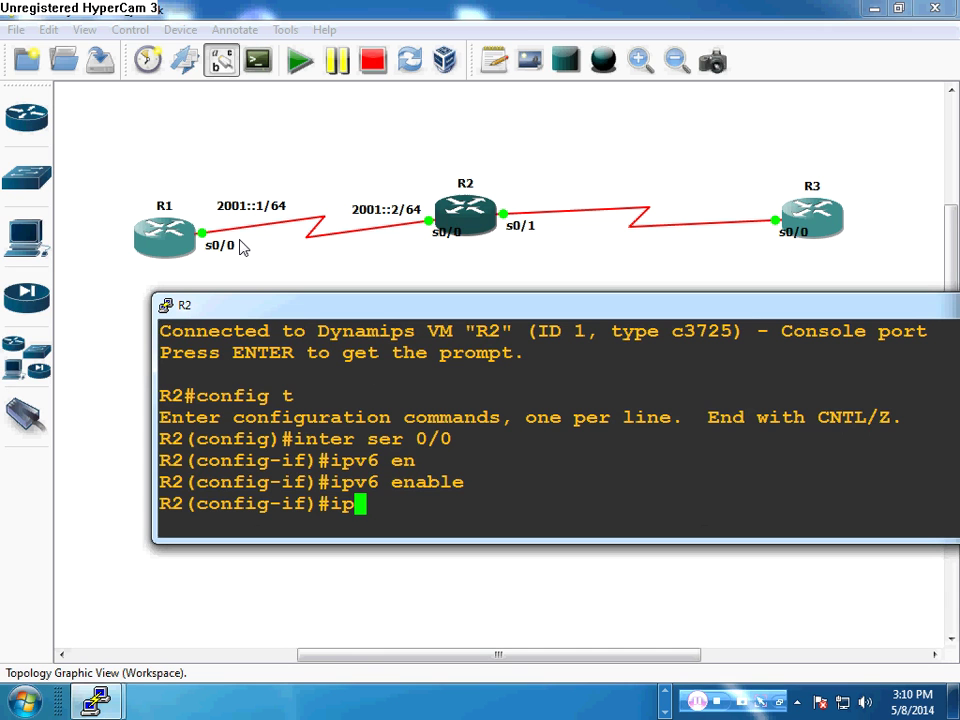
text(v6 add )
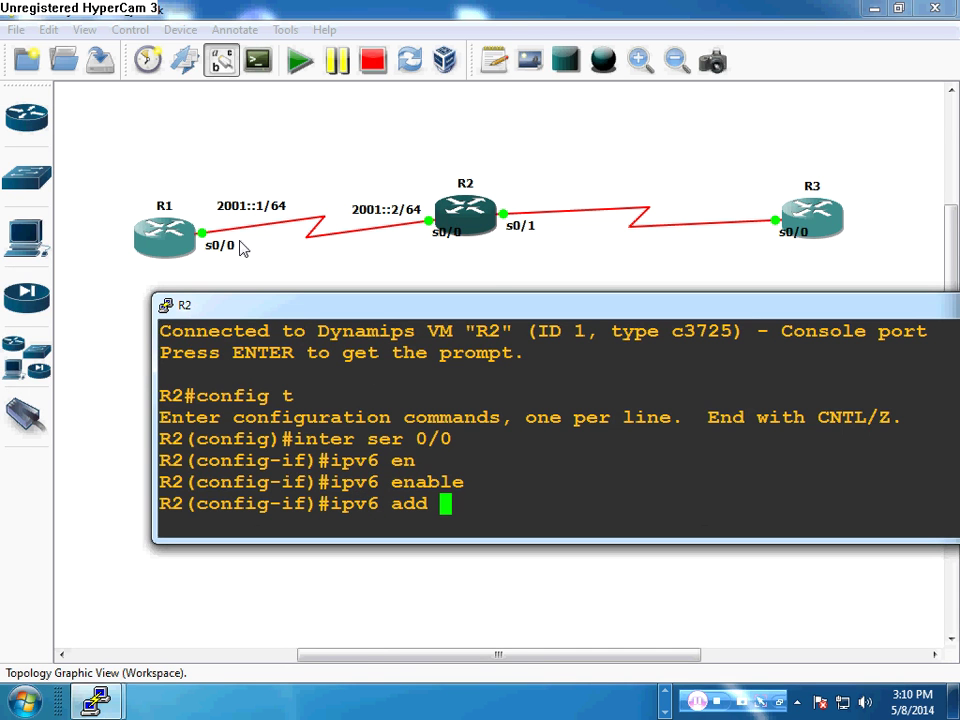
text(2001::)
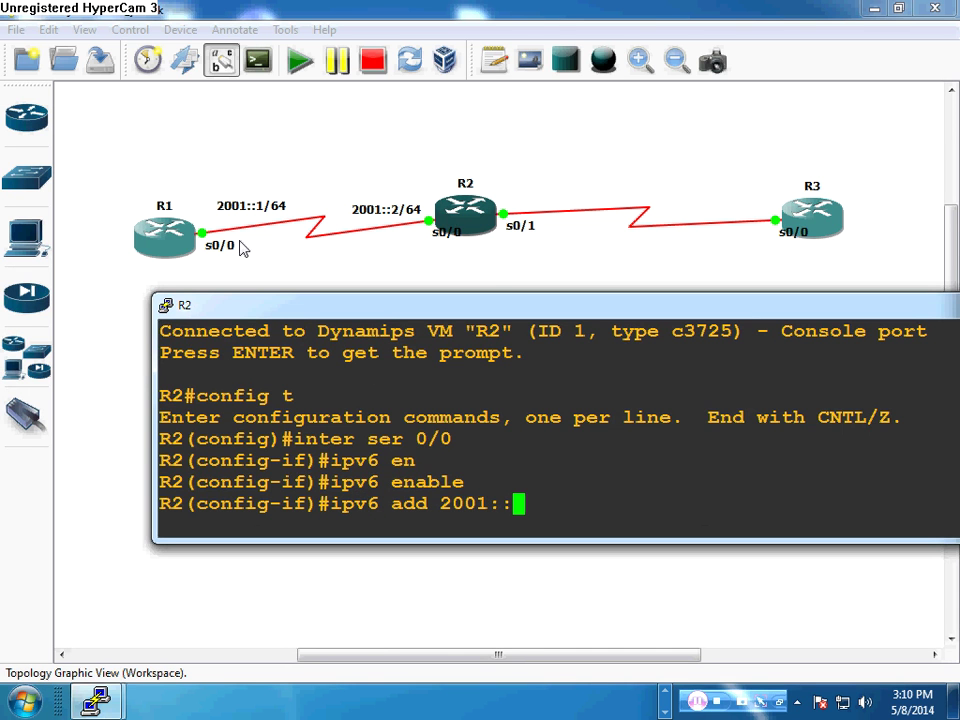
text(2/64)
key(Return)
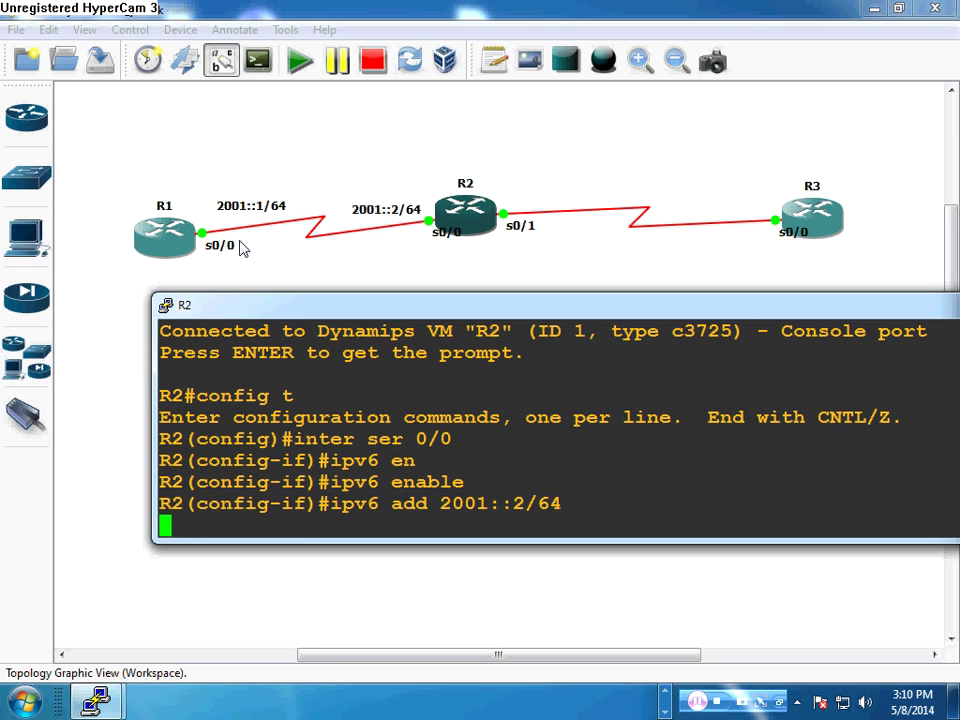
text(no shut)
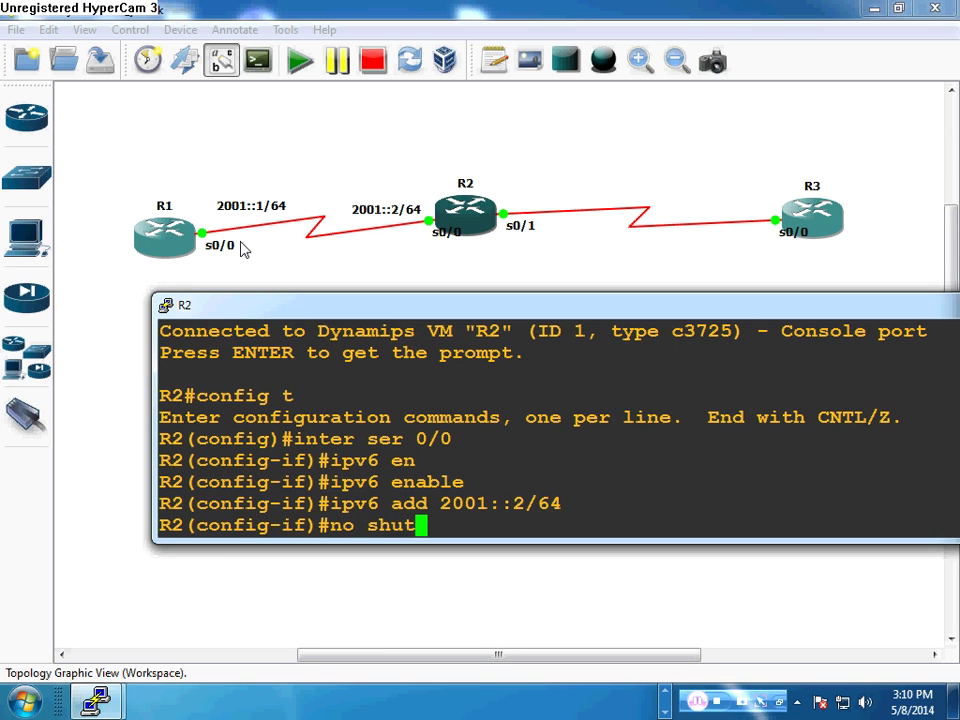
key(Return)
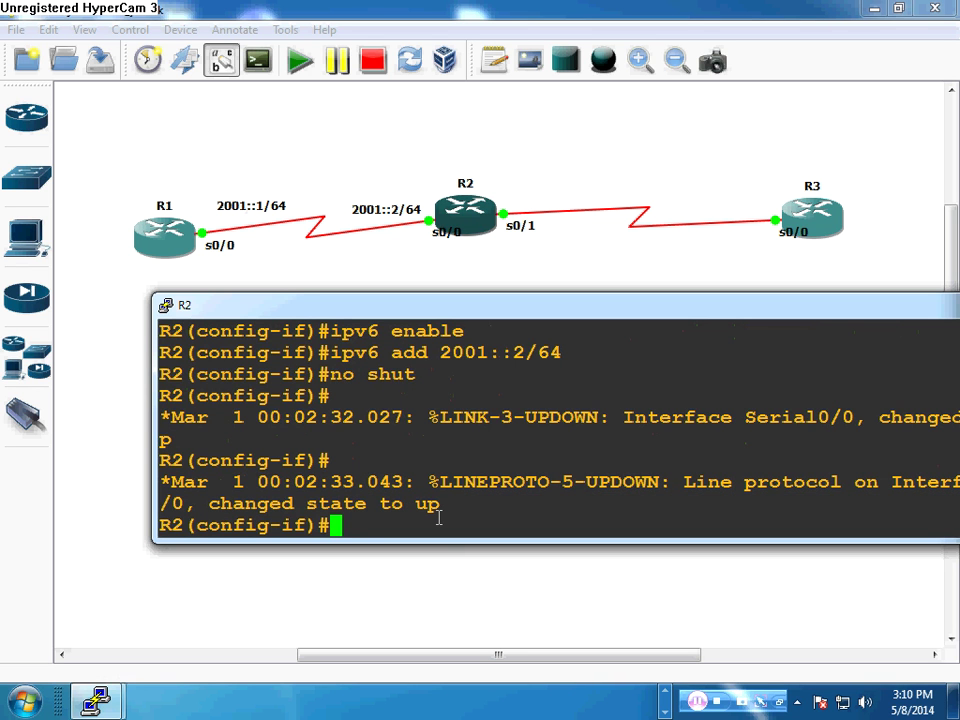
Ping R1's address 2001::1 from R2's configuration mode and check the success rate.
text(do ping)
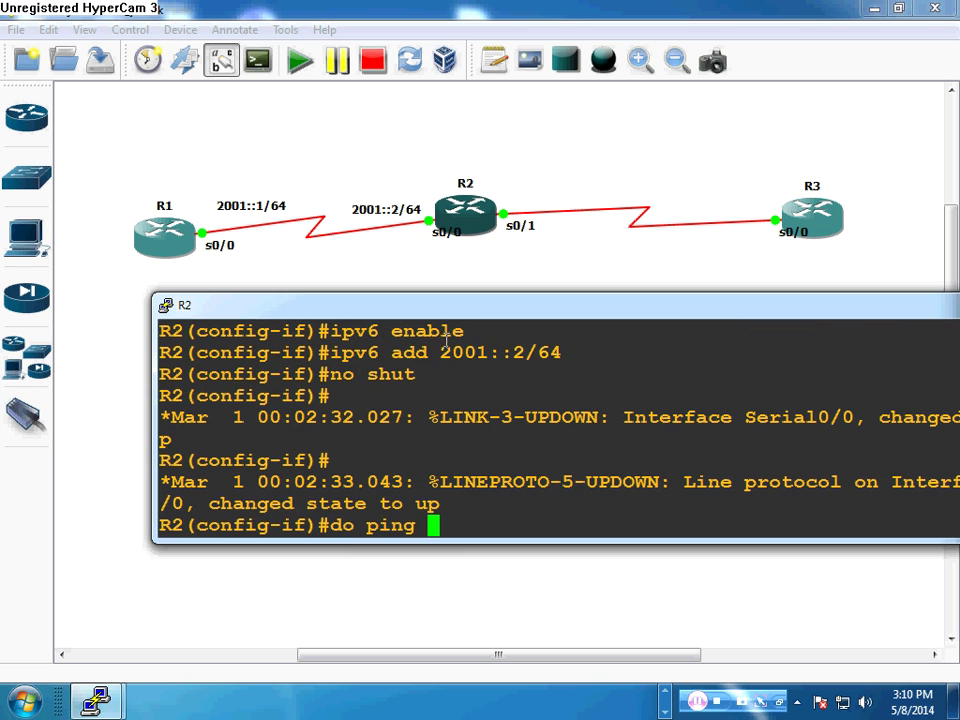
drag(440, 352, 530, 366)
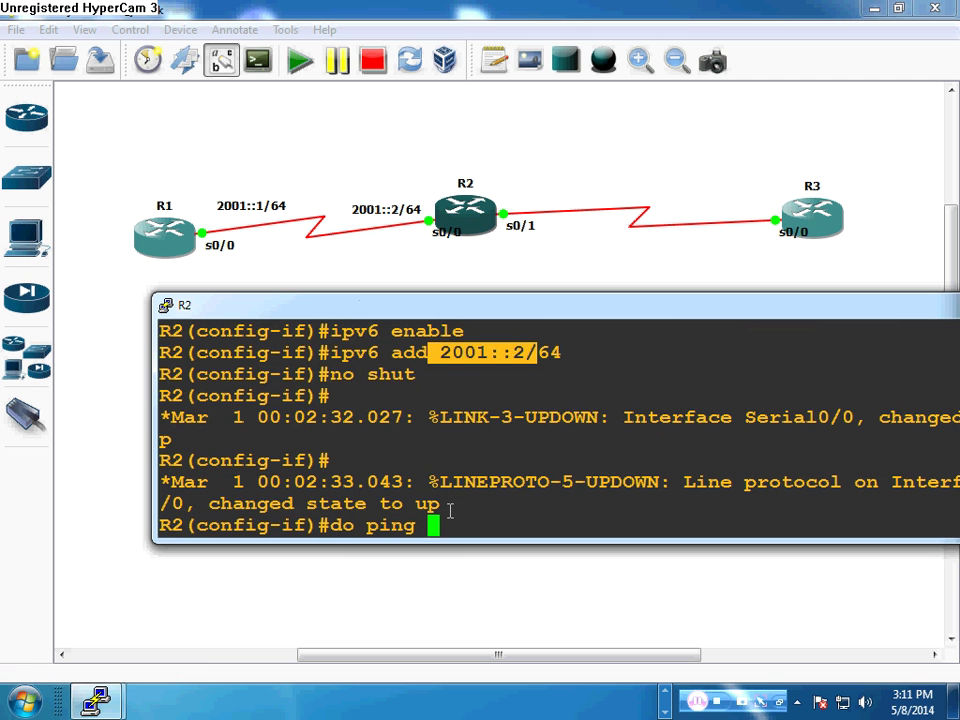
text(2001)
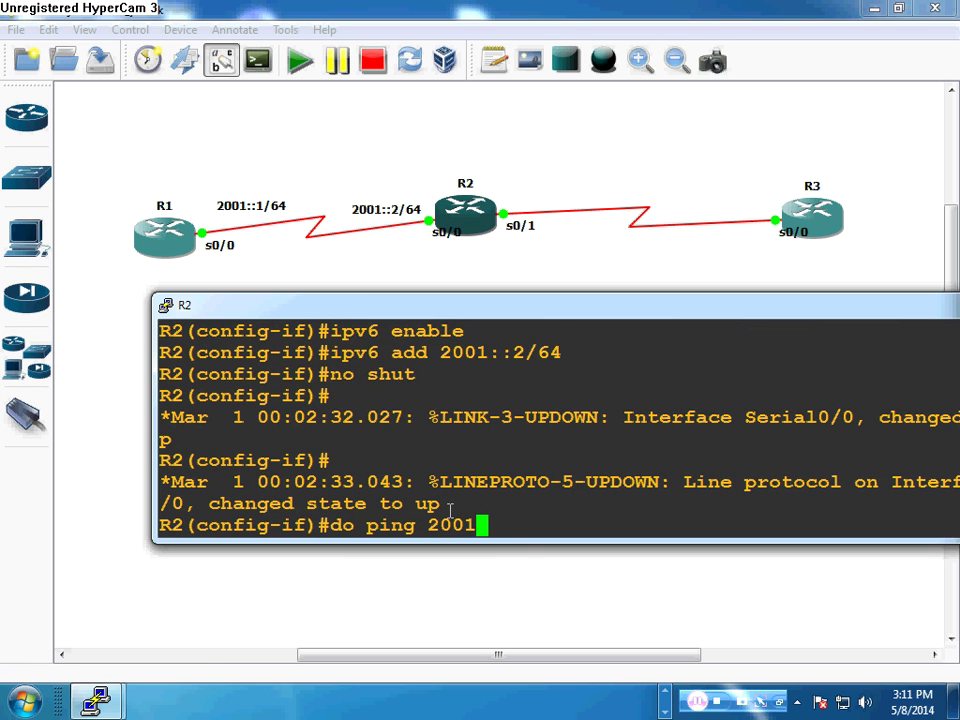
text(::1)
key(Return)
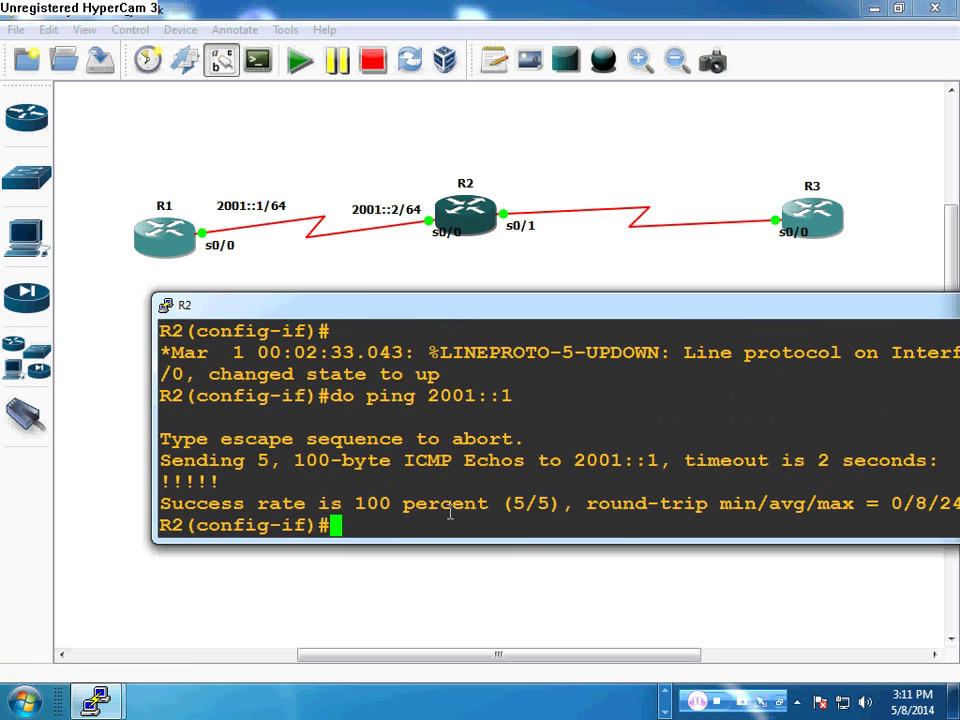
drag(320, 397, 514, 396)
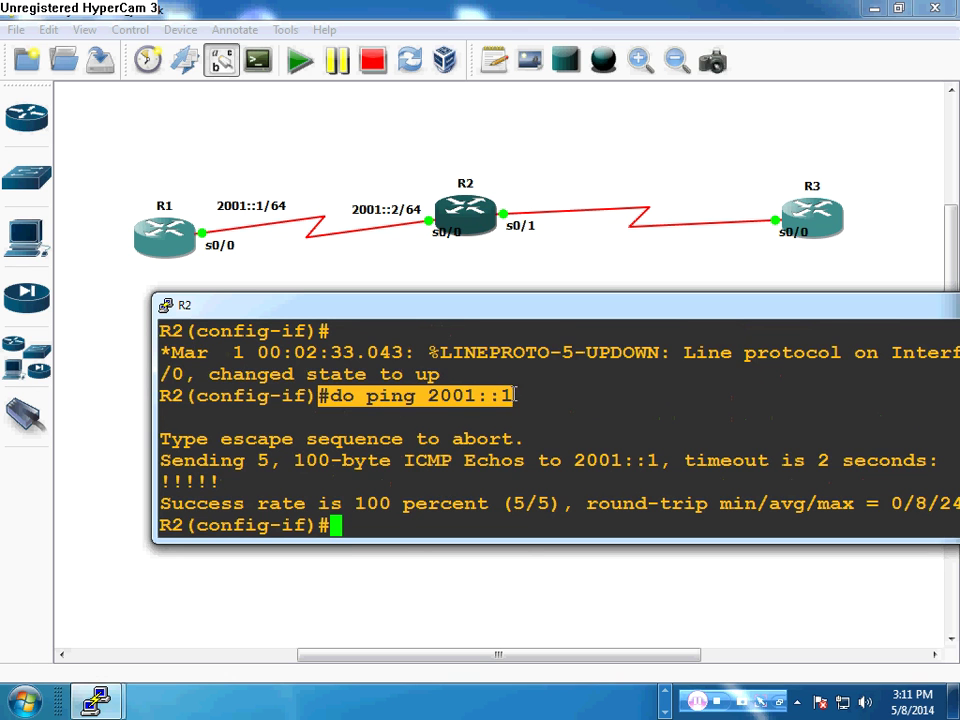
drag(282, 503, 521, 503)
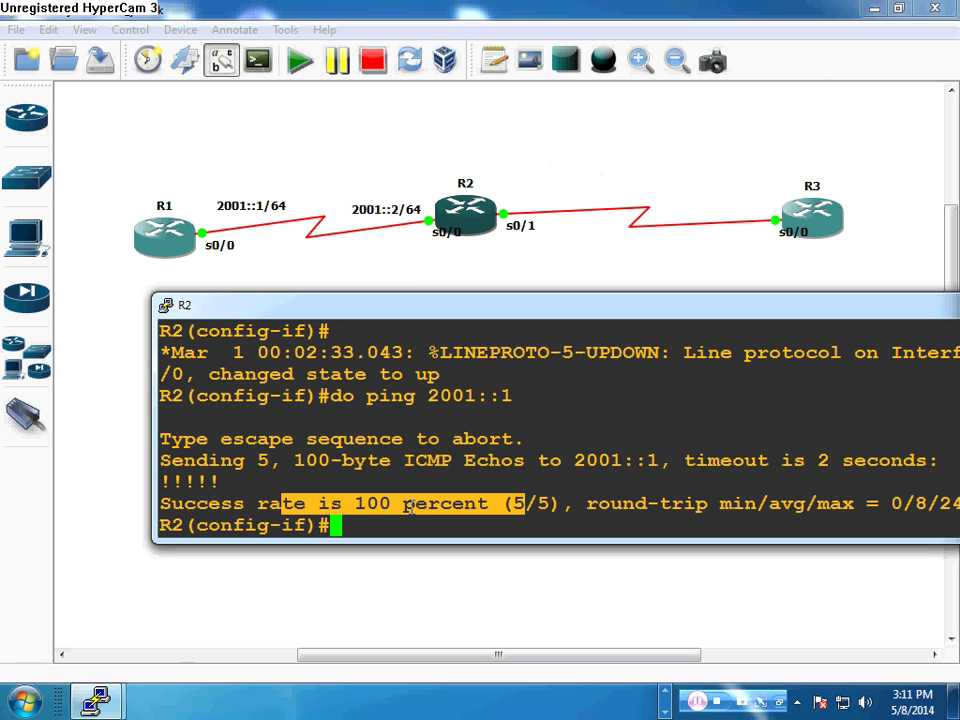
Display R2's brief IPv6 interface summary with do sh ipv6 interface br.
text(do sh ipv6 en)
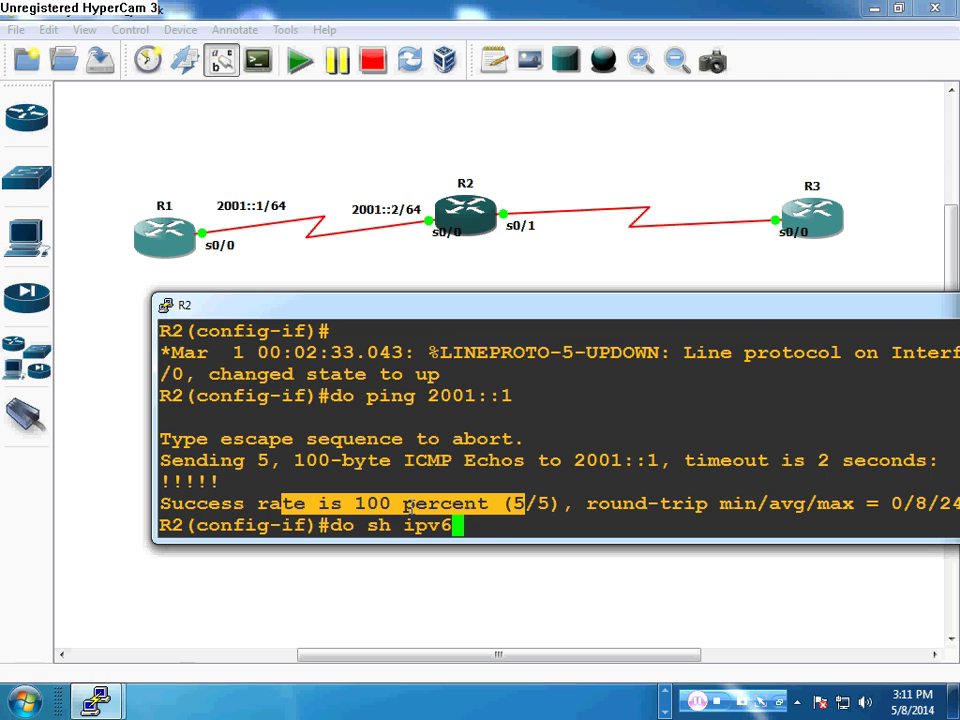
key(BackSpace)
key(BackSpace)
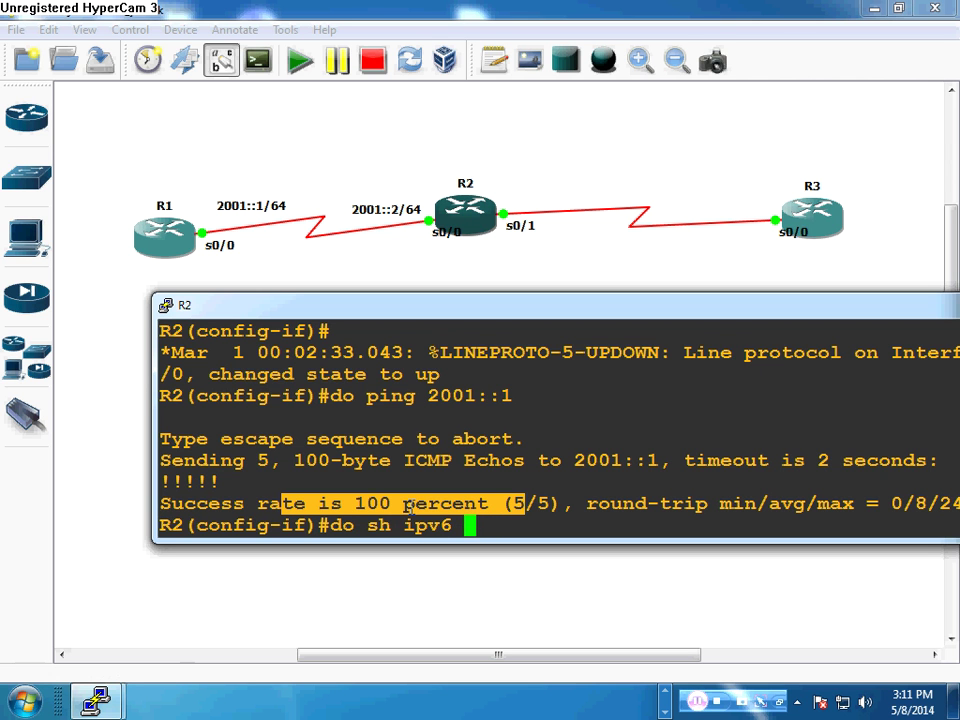
text(interf)
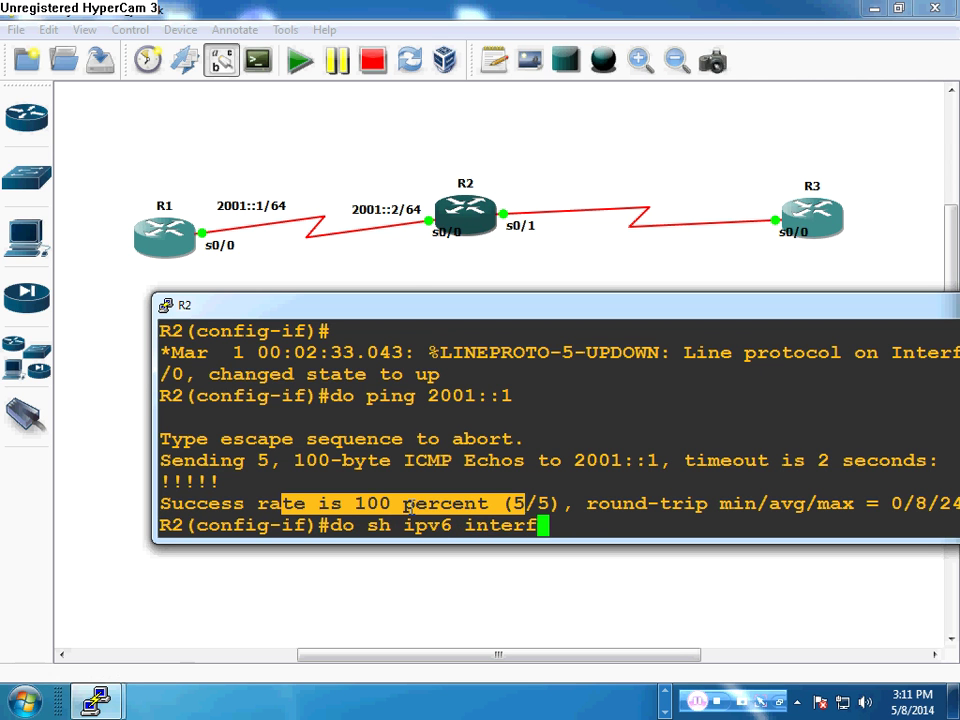
text(ace s)
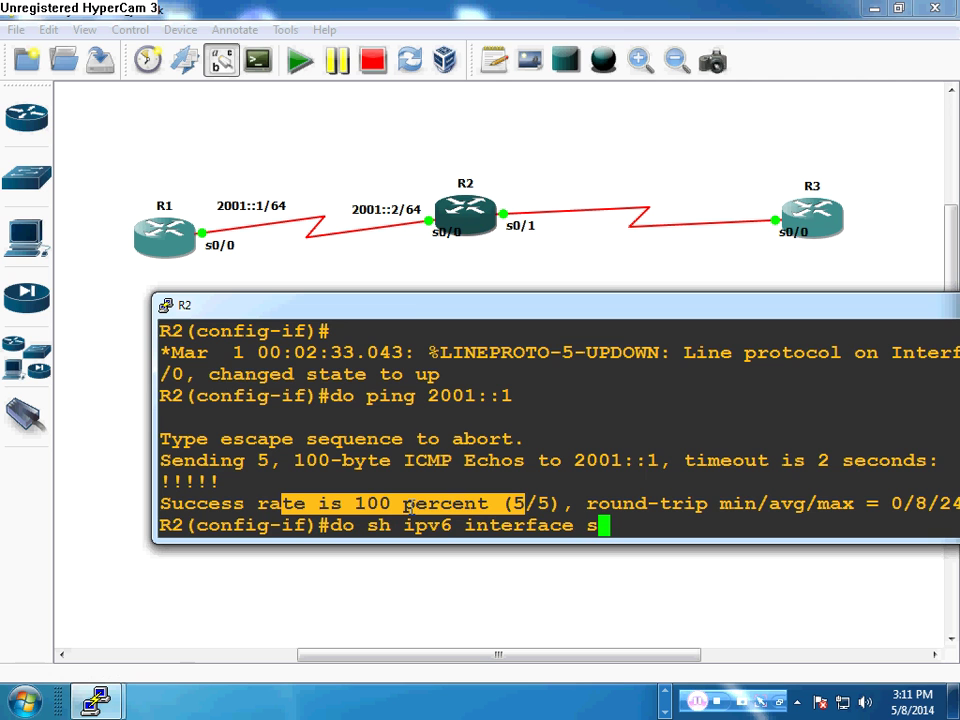
key(BackSpace)
text(br)
key(Return)
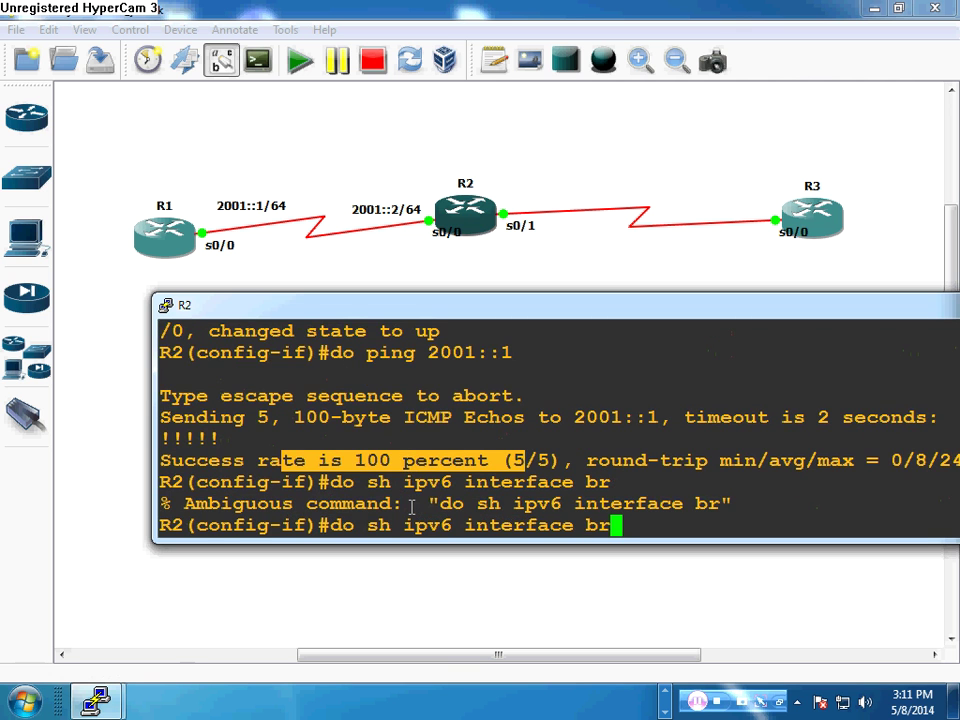
key(Return)
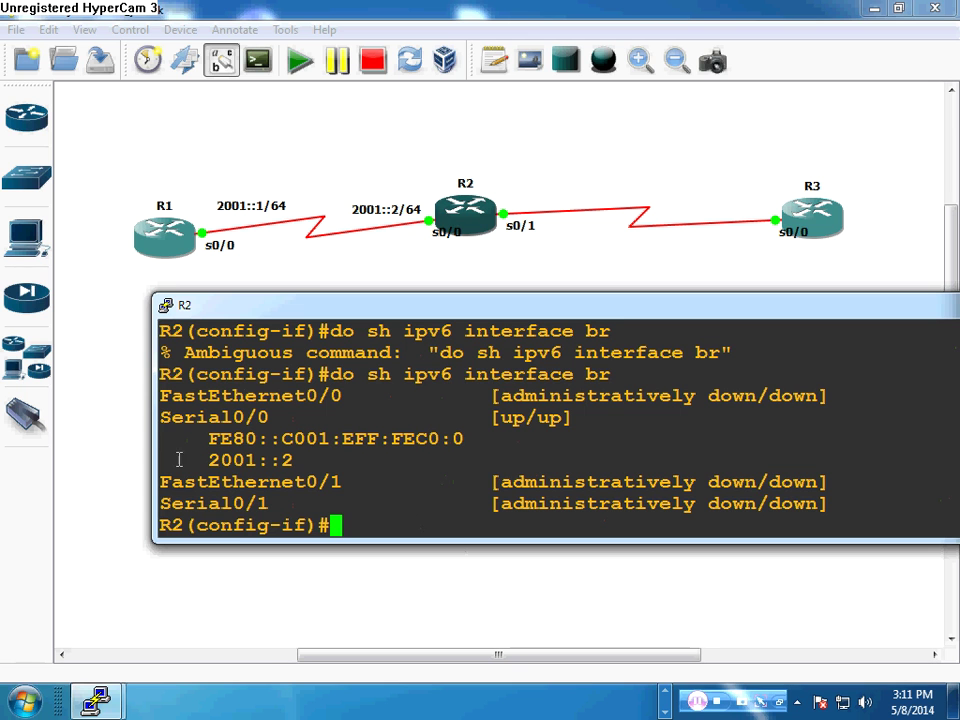
Examine the IPv6 address listed under Serial0/0 in R2's interface summary.
mouse_move(152, 438)
mouse_down()
mouse_move(73, 441)
mouse_move(147, 440)
mouse_up()
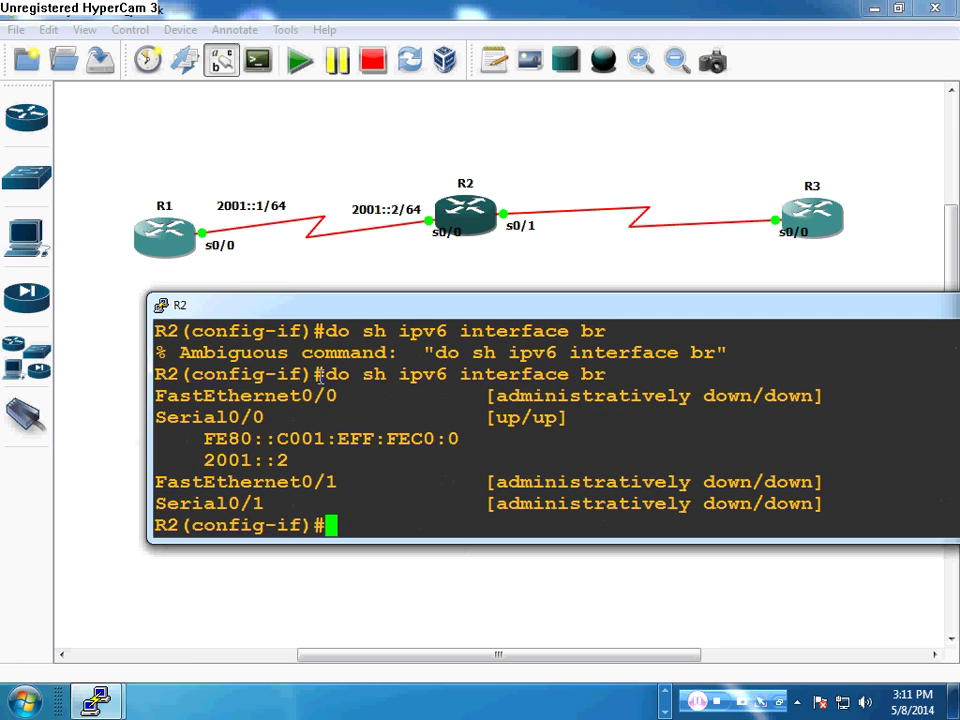
drag(328, 374, 443, 374)
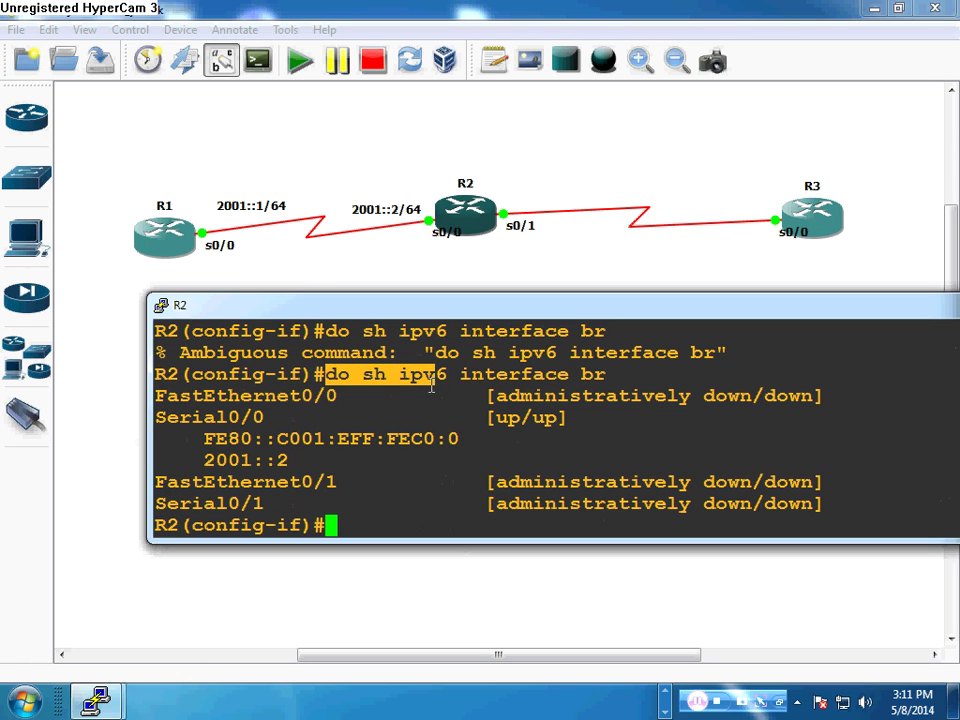
click(361, 368)
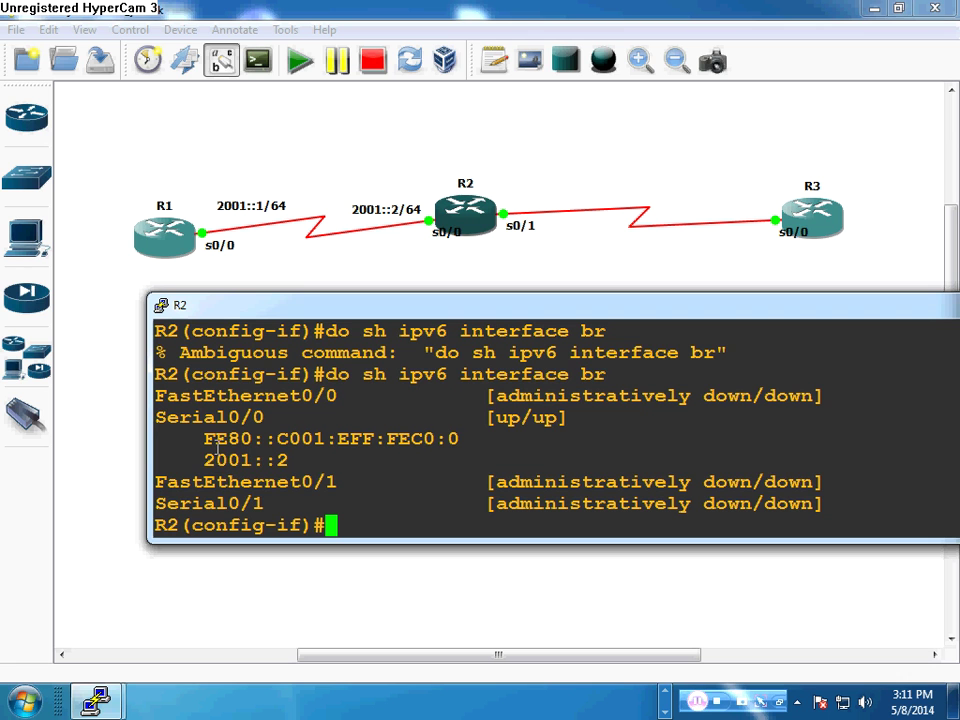
drag(203, 465, 309, 460)
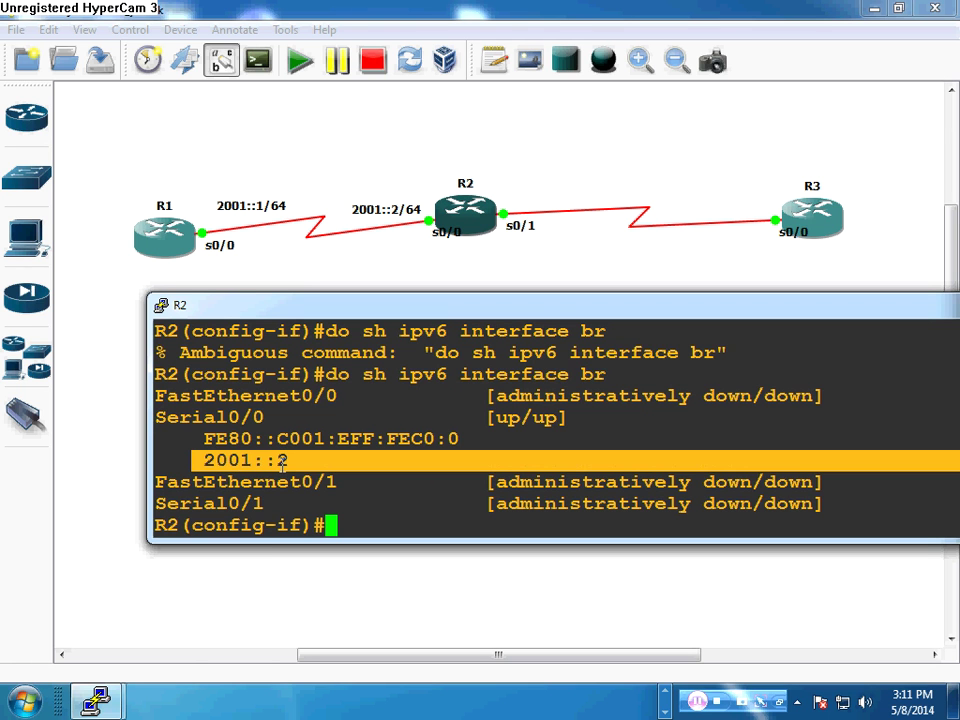
click(283, 460)
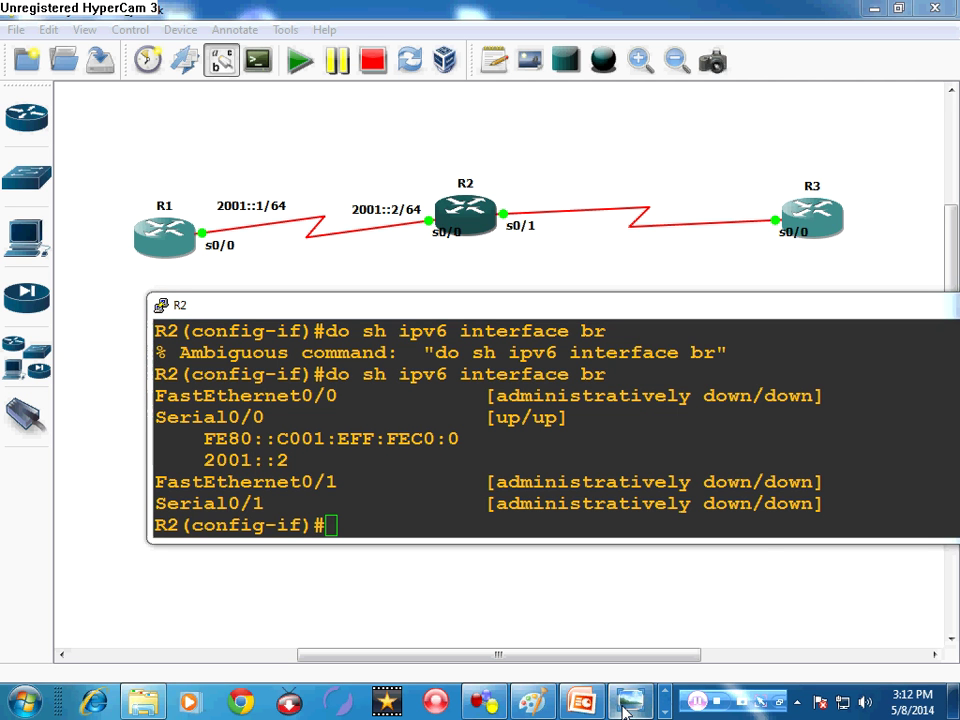
mouse_move(628, 705)
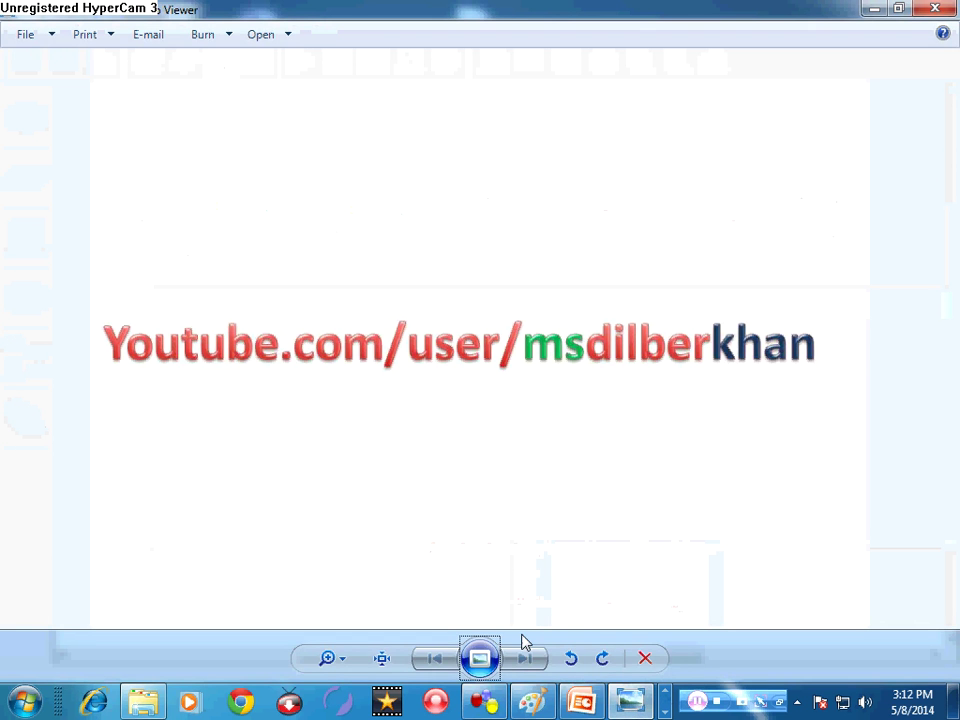